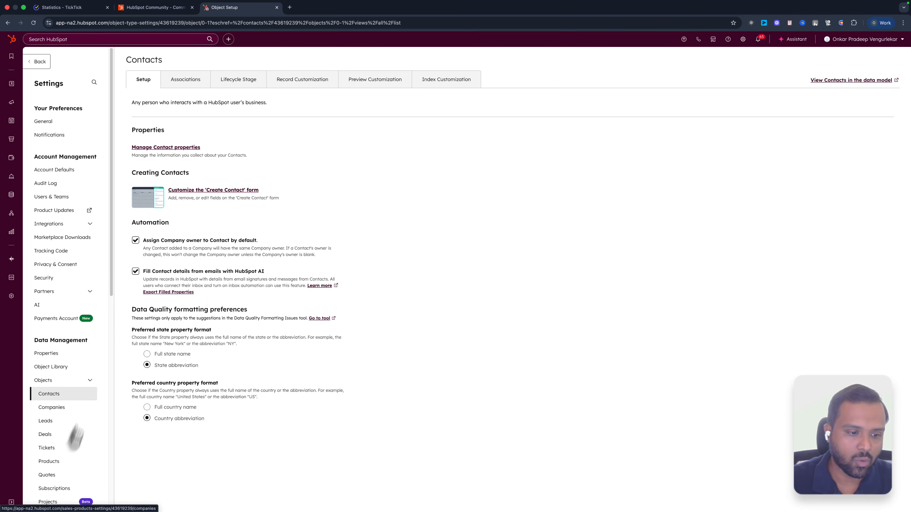
Open the account's property settings and switch the object to Ticket properties
click(68, 321)
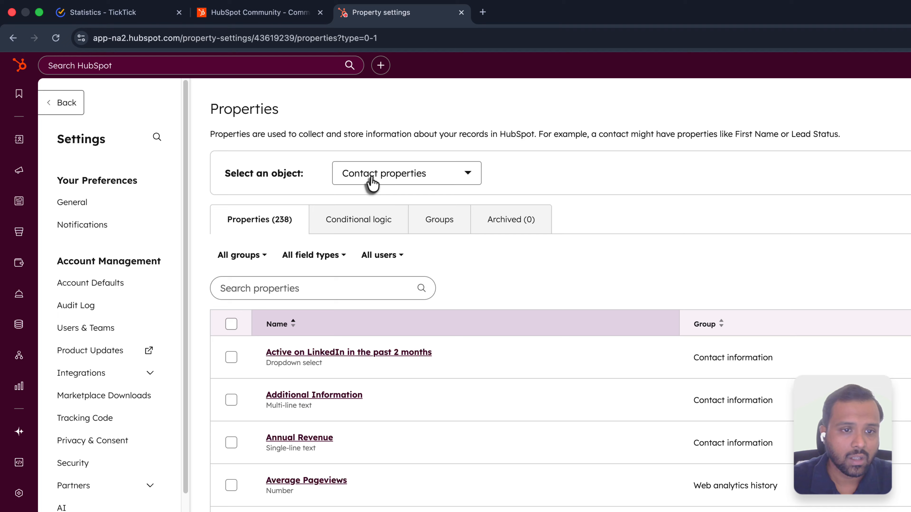
click(373, 179)
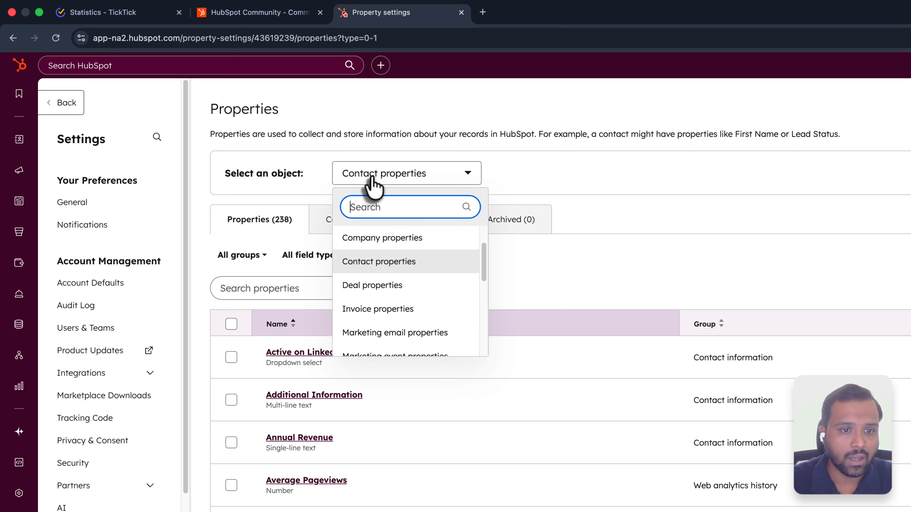
text(tick)
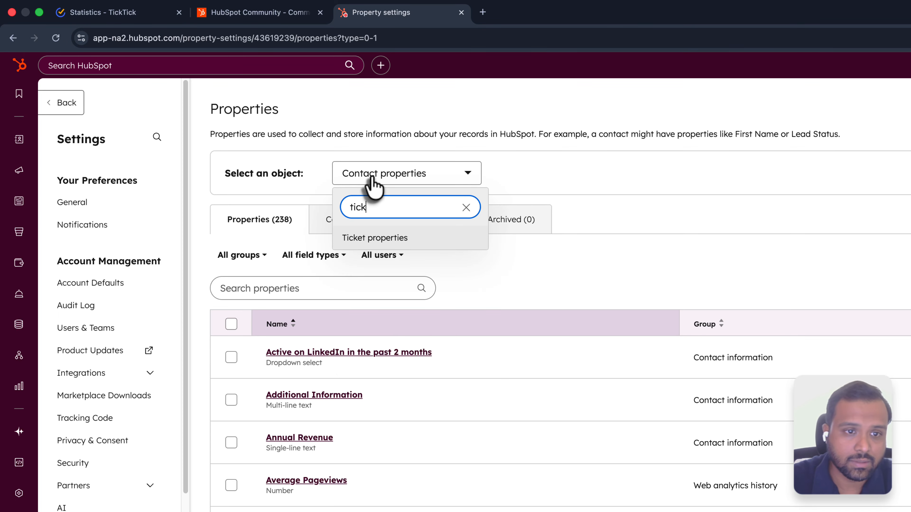
click(387, 238)
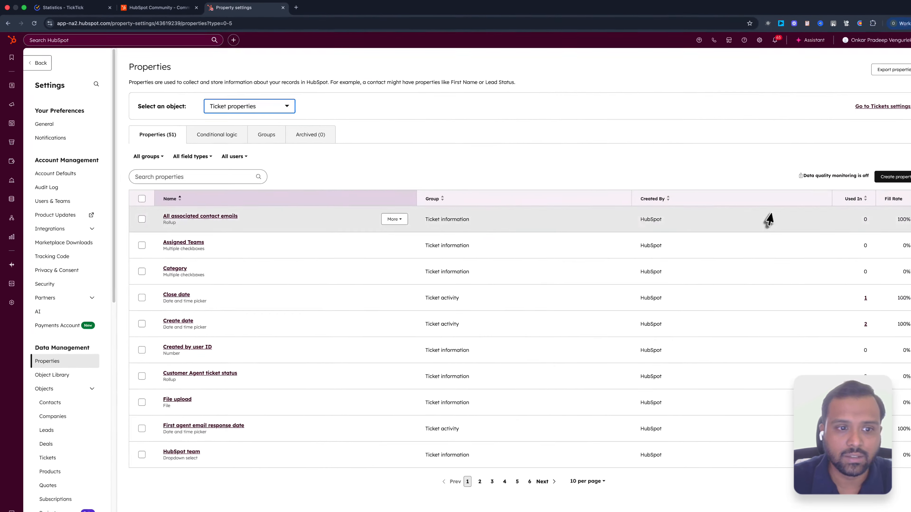
Start a manually created ticket property labelled "Requested by" and set its field type to Dropdown select
click(877, 173)
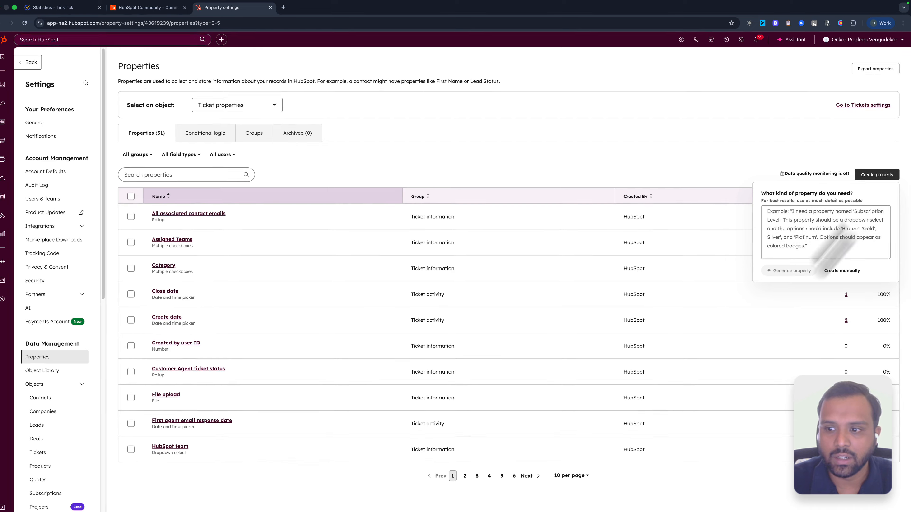
click(803, 446)
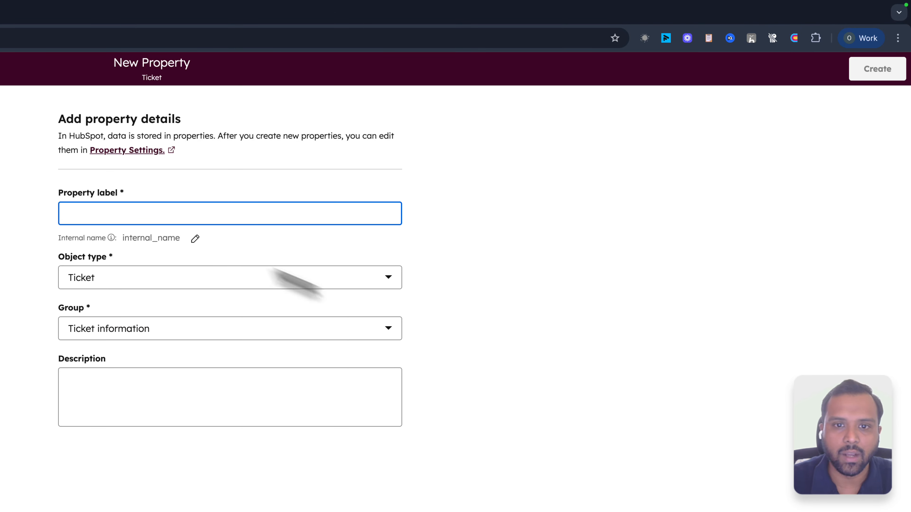
text(Requested by)
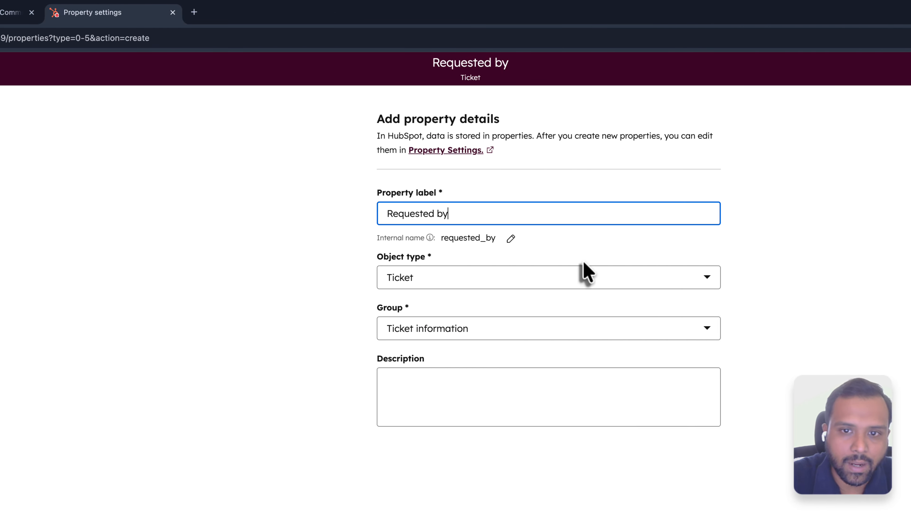
click(45, 156)
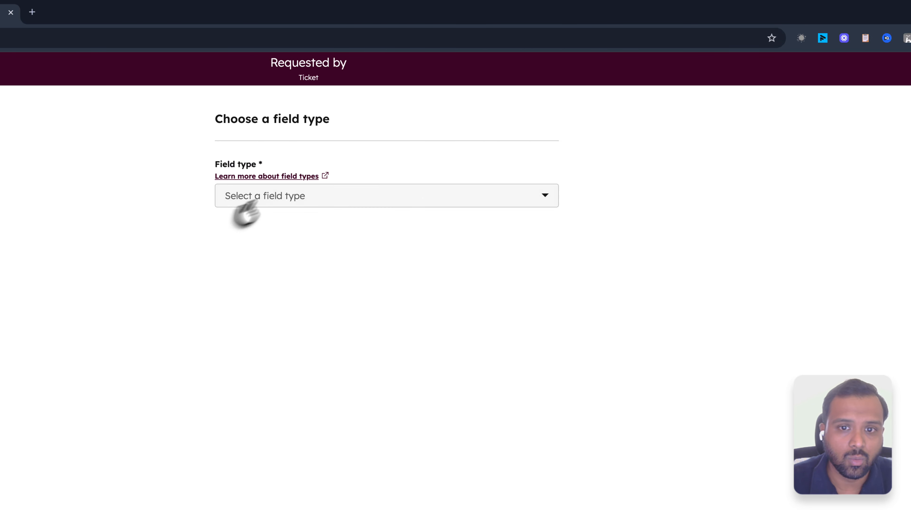
click(264, 202)
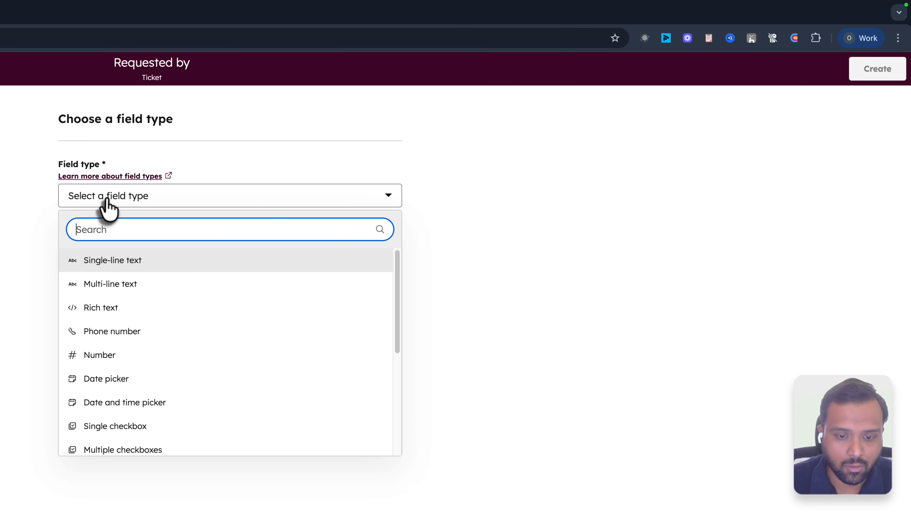
text(dropd)
key(BackSpace)
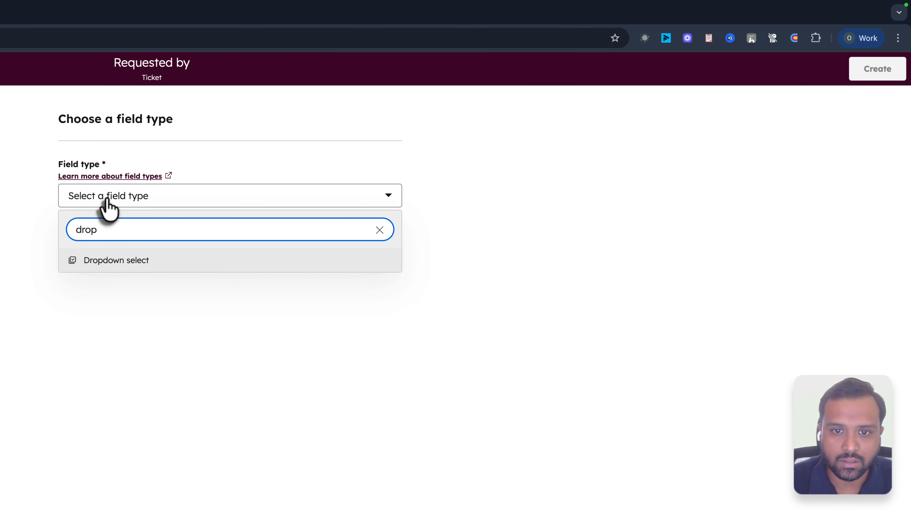
click(112, 261)
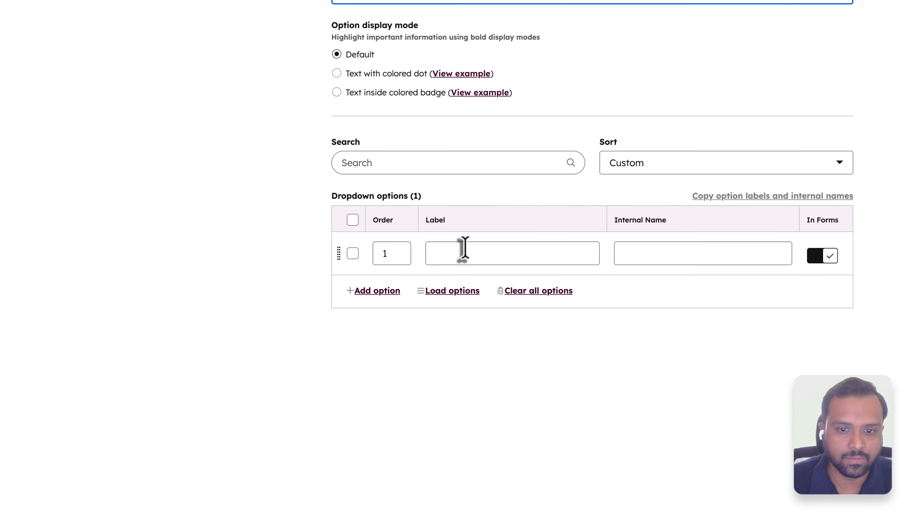
Add three requesters' first names as the dropdown options and create the "Requested by" property
click(466, 248)
text(Onkar)
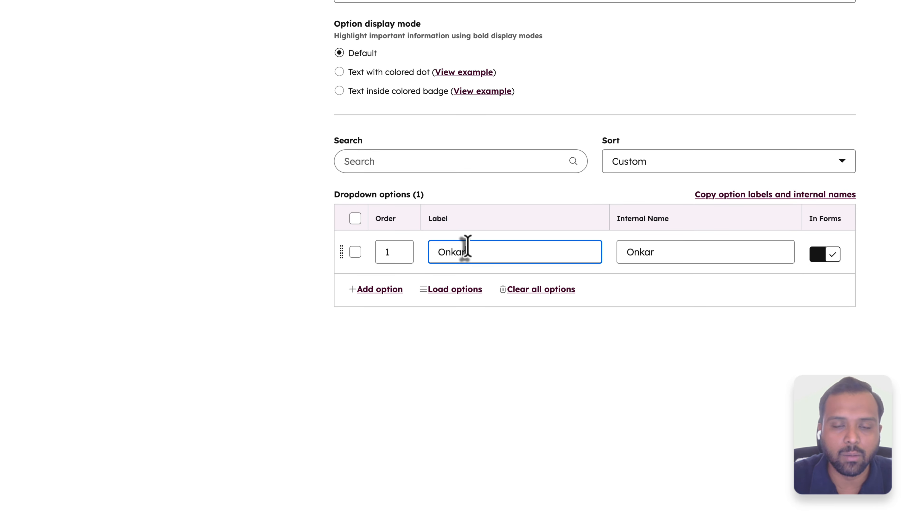
key(Return)
text(Tim)
key(Return)
text(John)
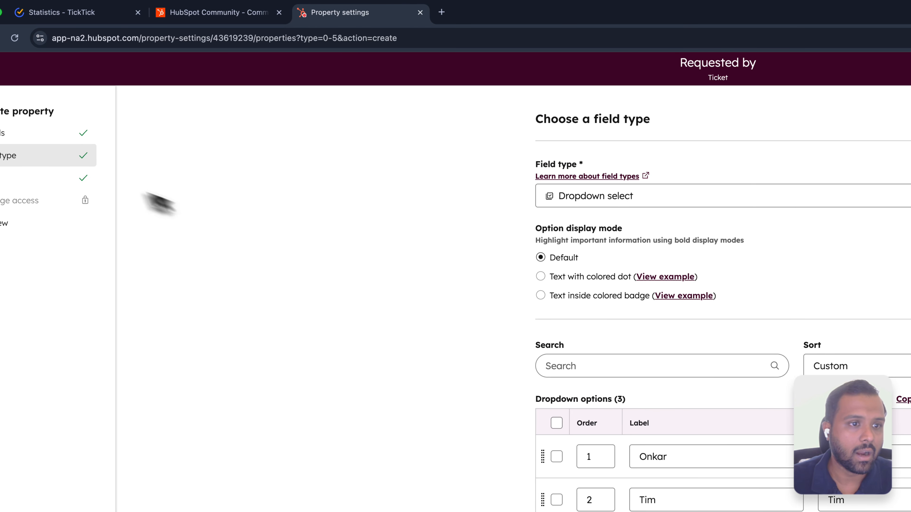
click(68, 178)
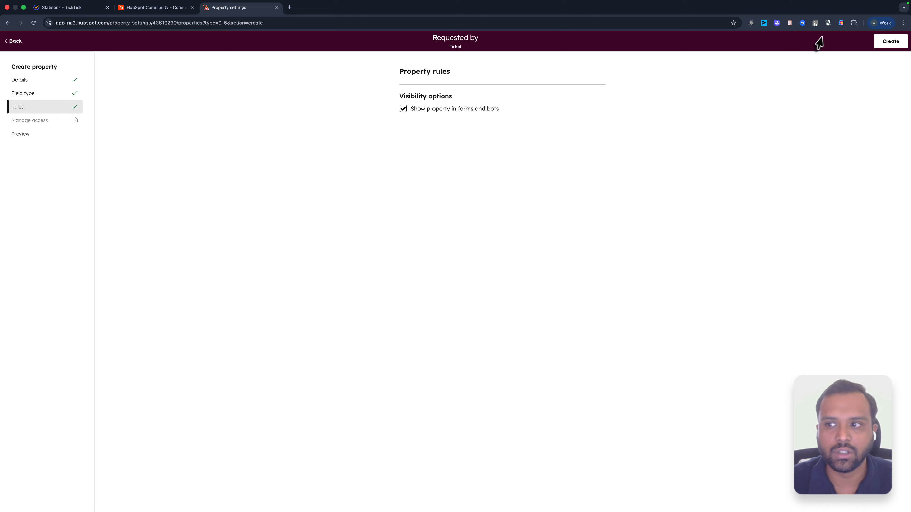
click(890, 41)
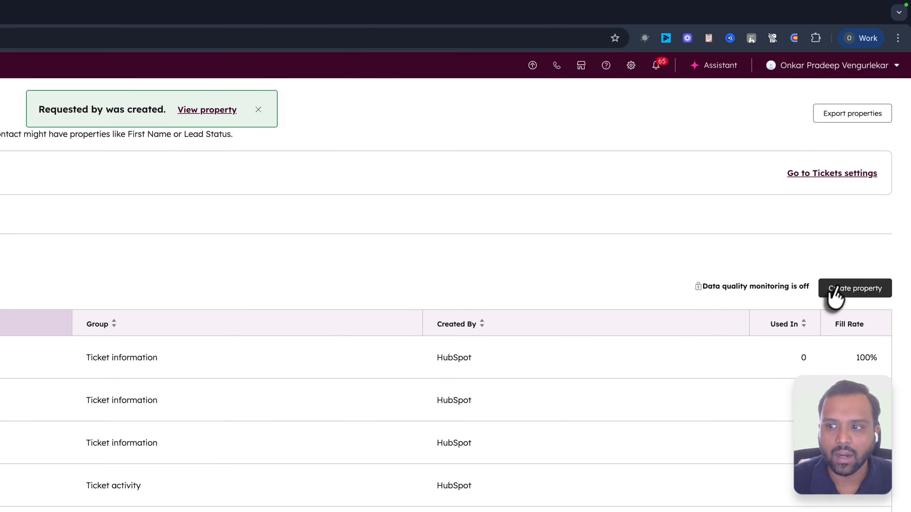
Start another manually created ticket property labelled "Request type" with the Dropdown select field type
click(834, 288)
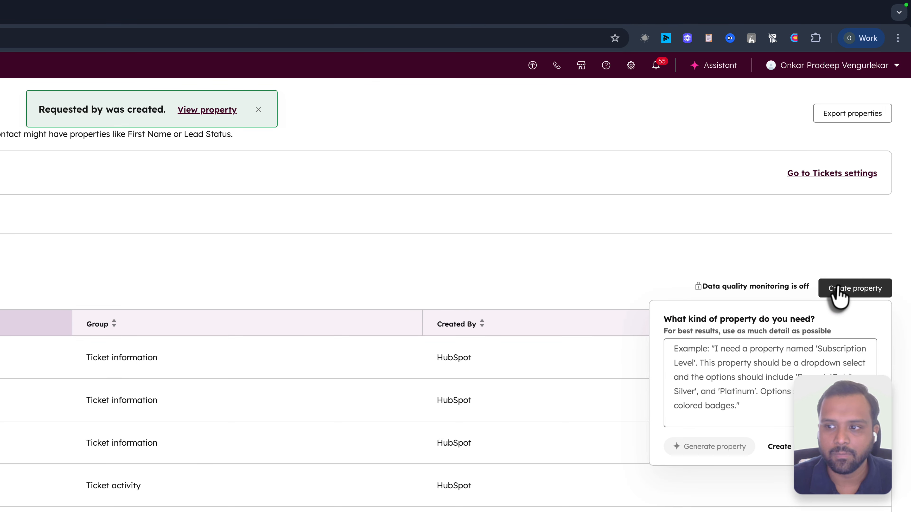
click(789, 449)
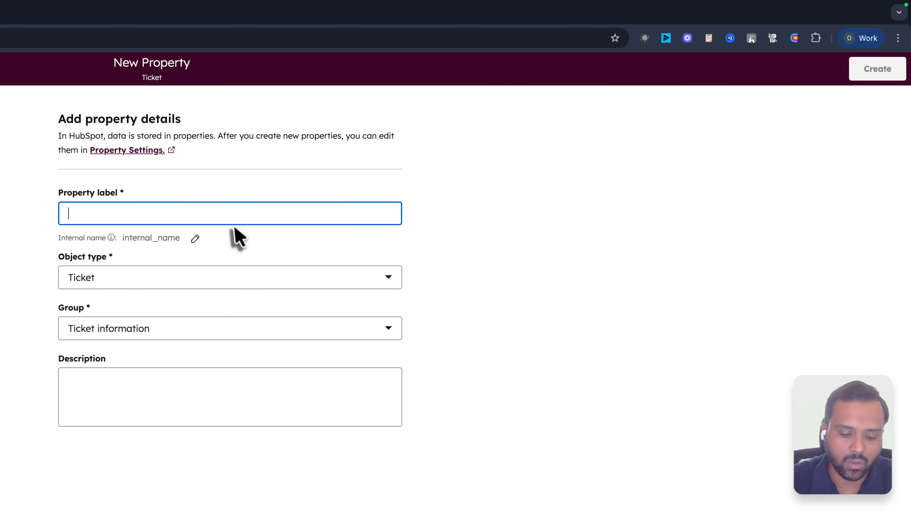
text(Request)
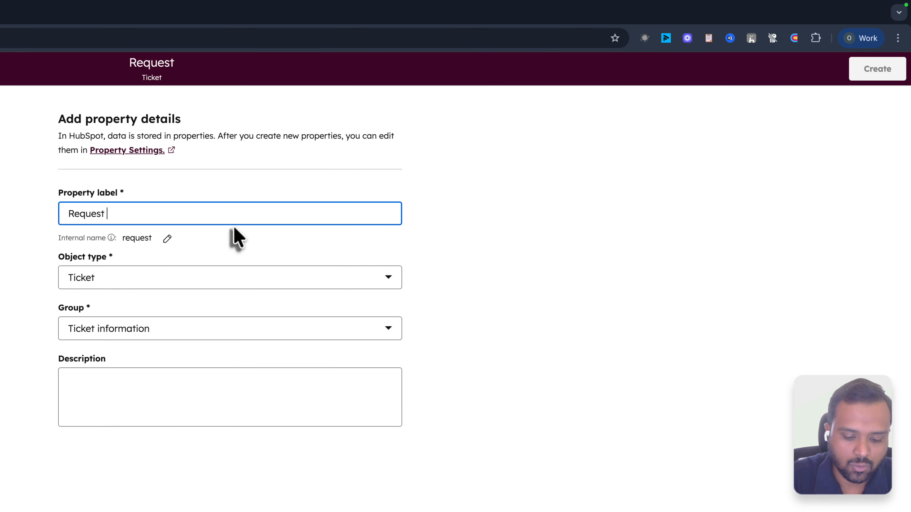
text( type)
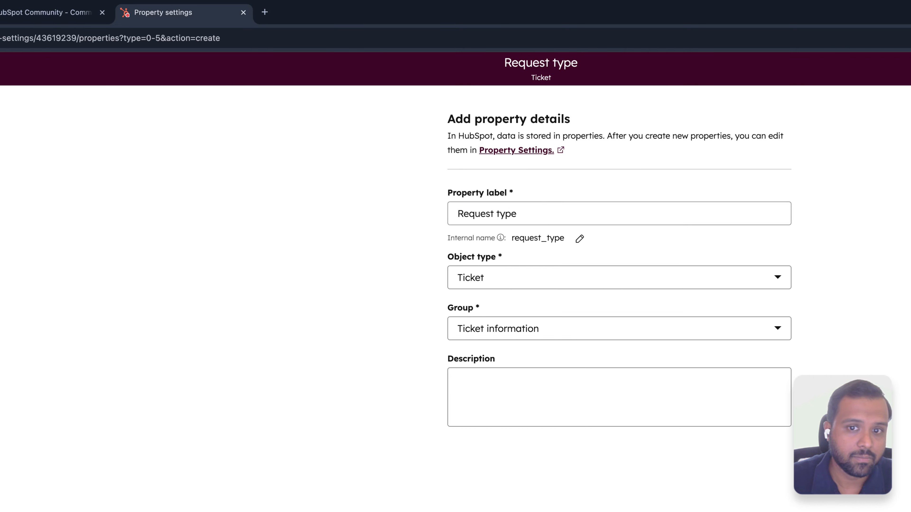
click(101, 199)
text(dr)
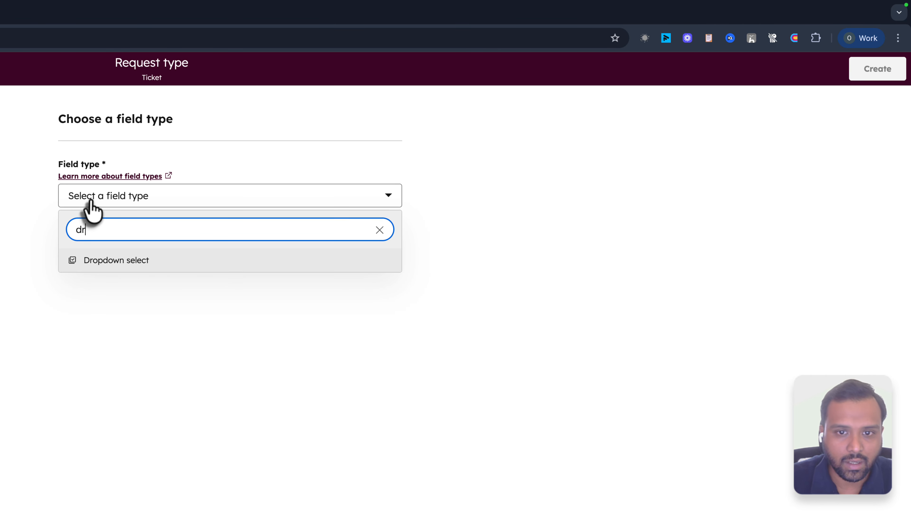
click(117, 265)
Add the dropdown options "White paper", "Deck" and "Documents", and create the "Request type" property
click(131, 454)
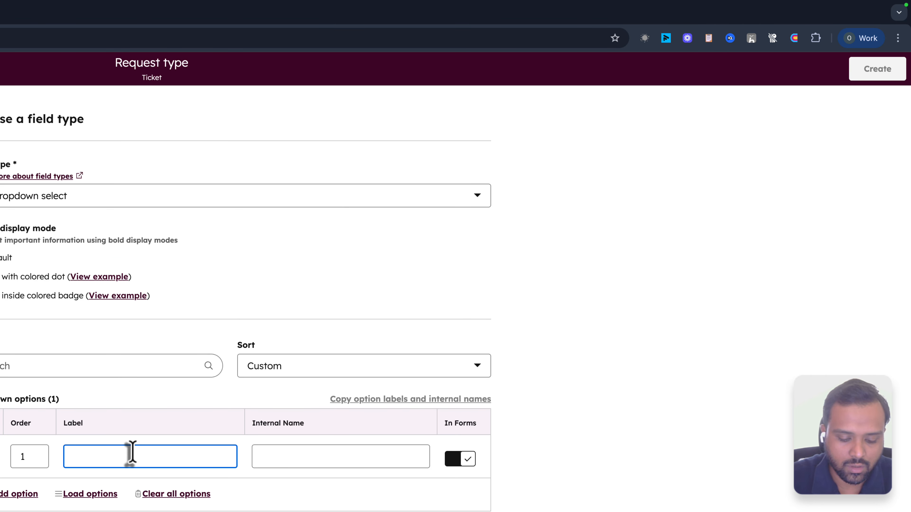
text(White pap)
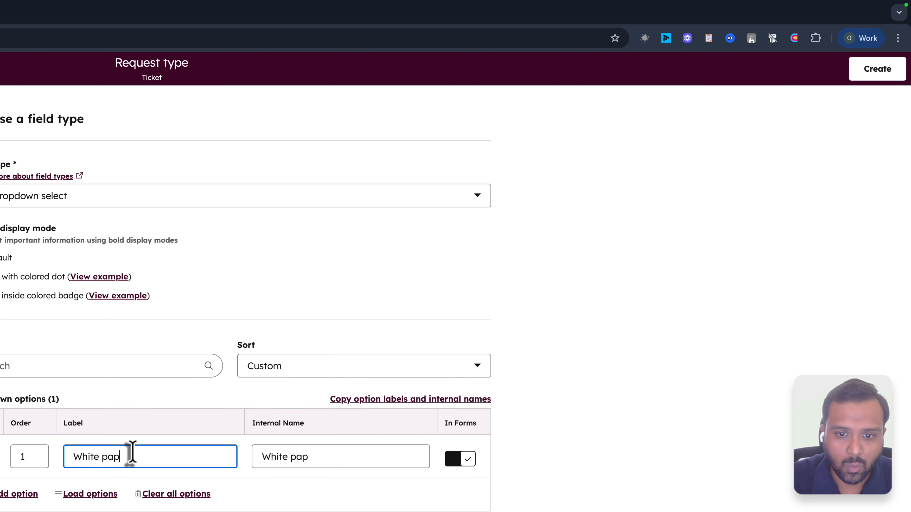
text(er)
key(Return)
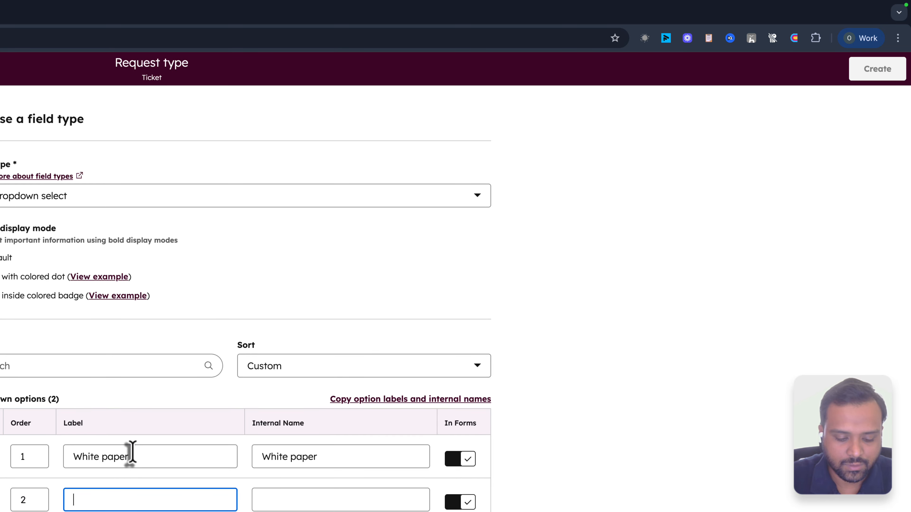
text(Deck)
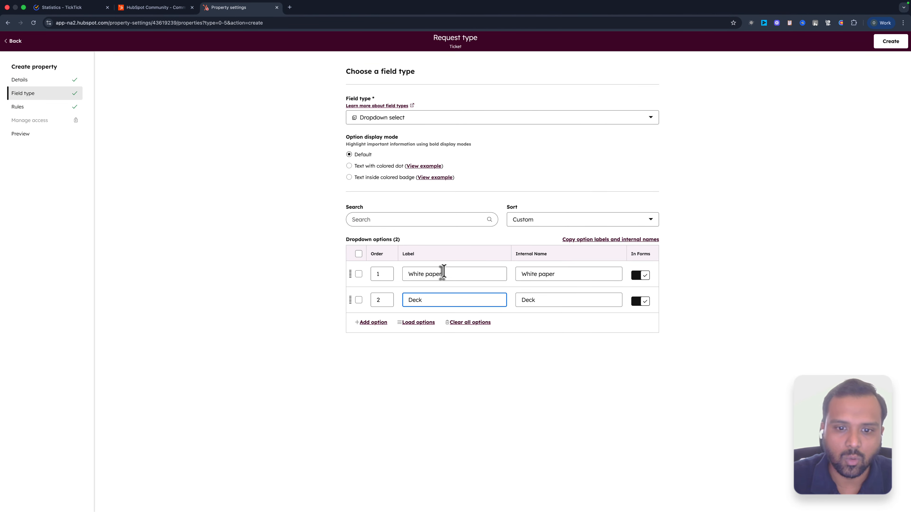
key(Return)
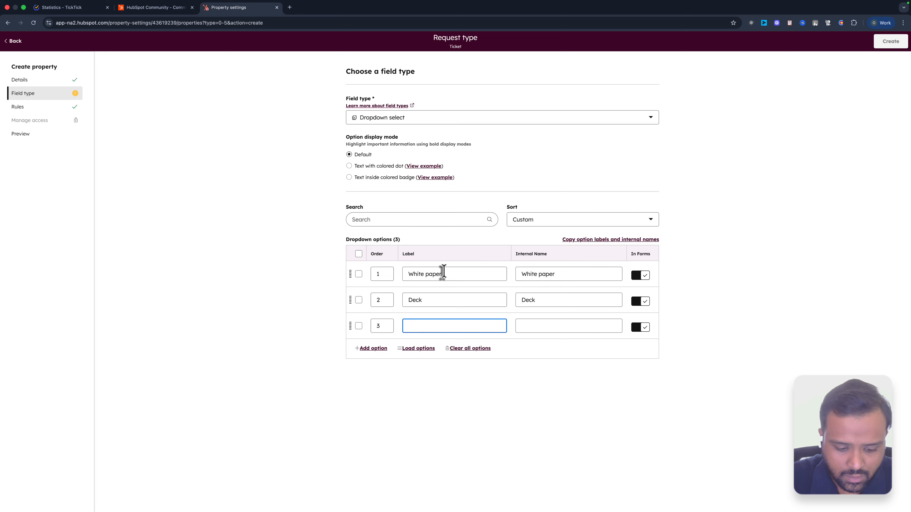
text(Docume)
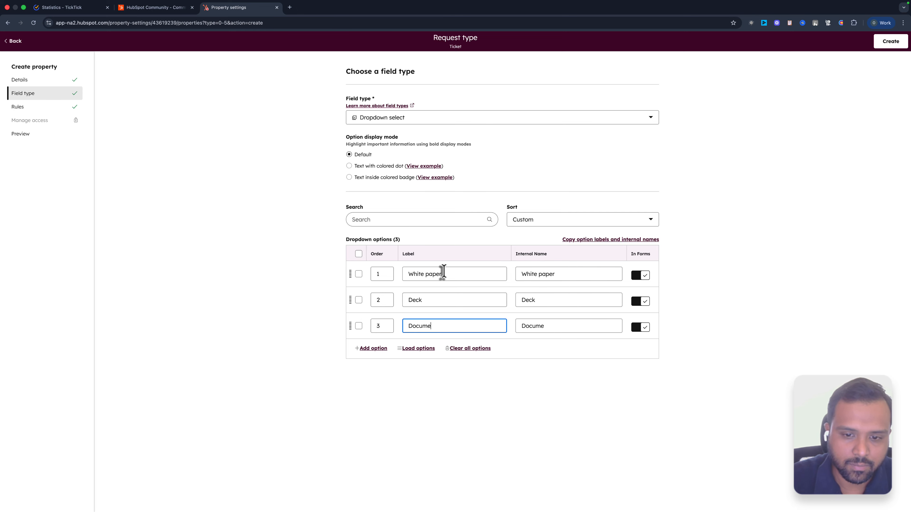
text(nts)
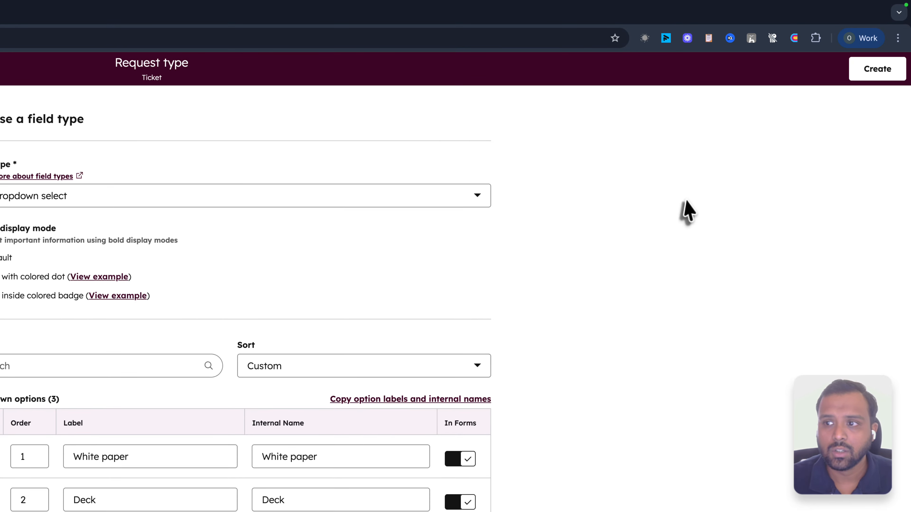
click(38, 108)
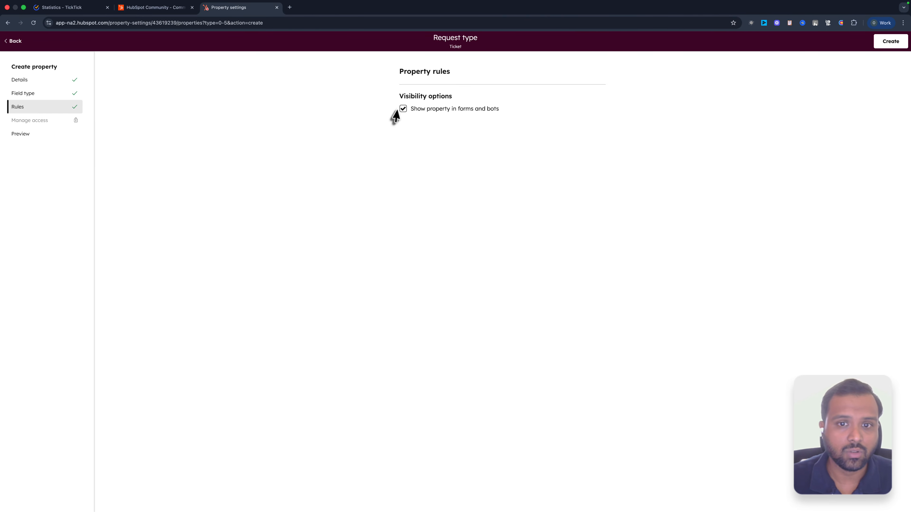
click(890, 42)
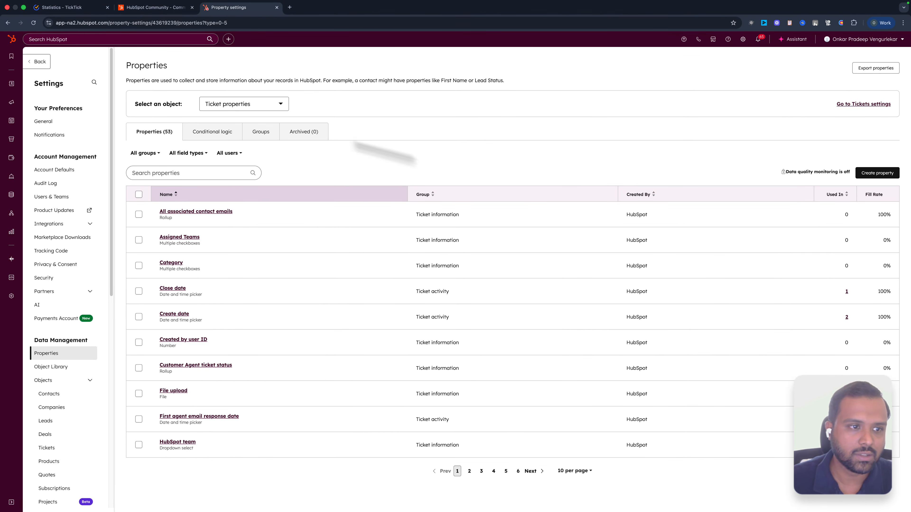
Begin a new marketing form in the Legacy Form Editor and select the Support template
mouse_move(8, 107)
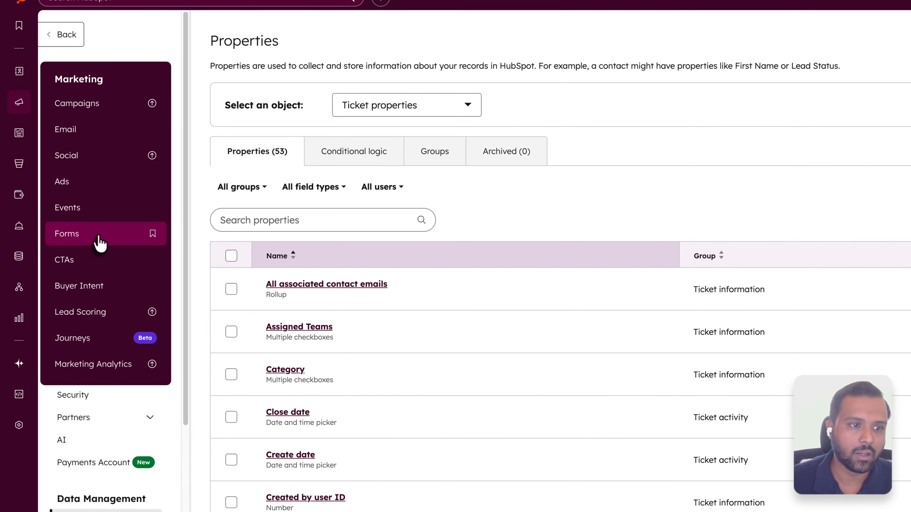
click(99, 240)
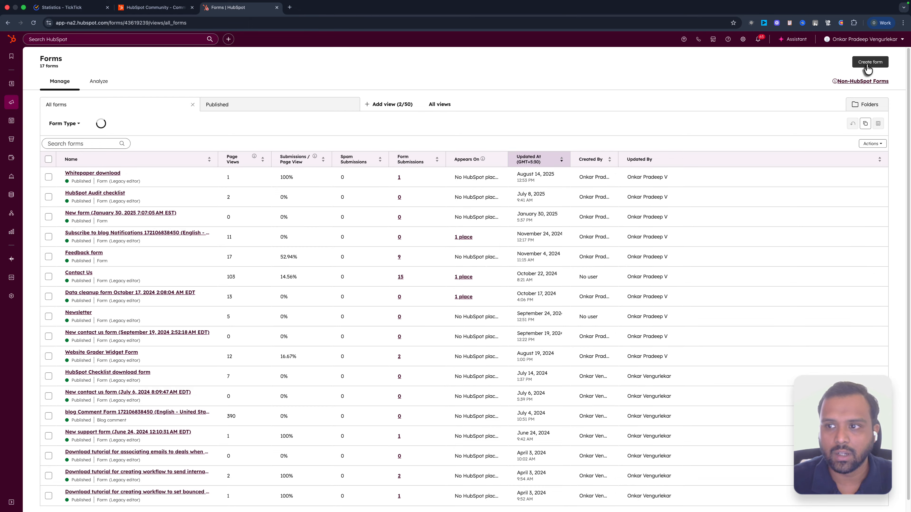
click(868, 65)
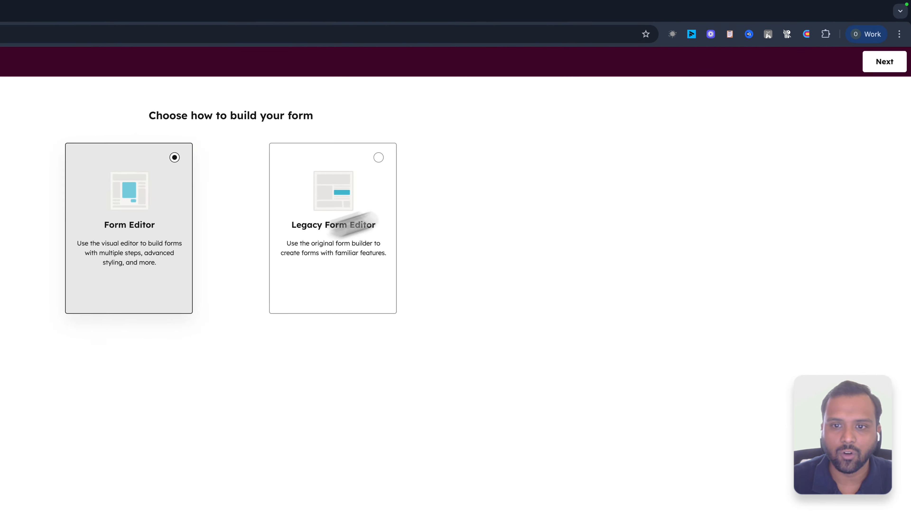
click(314, 235)
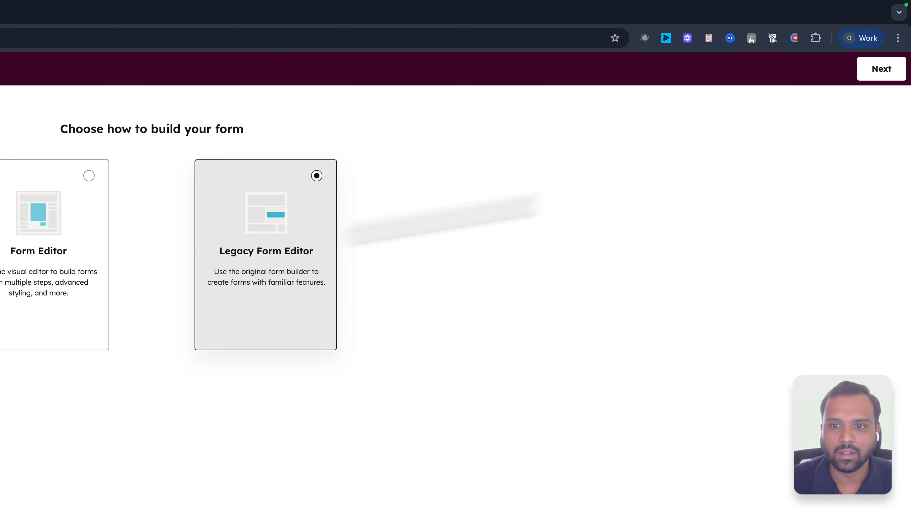
click(885, 63)
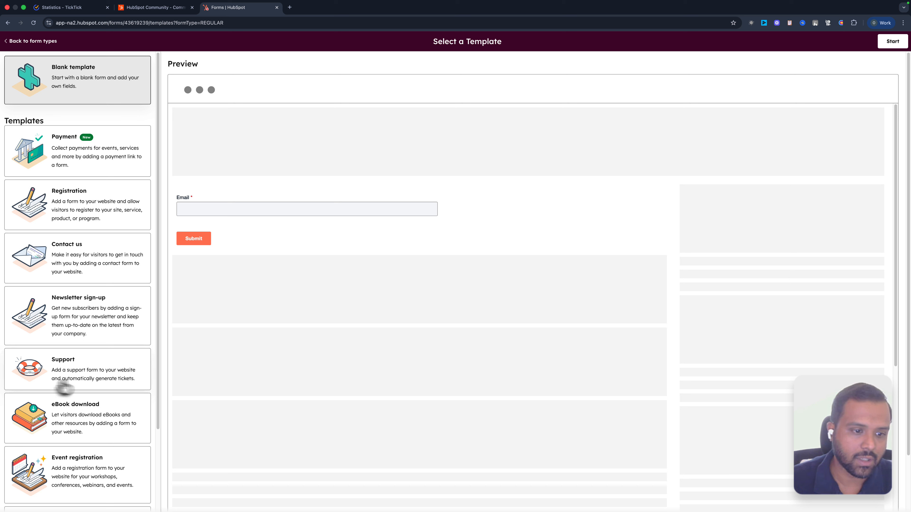
click(94, 376)
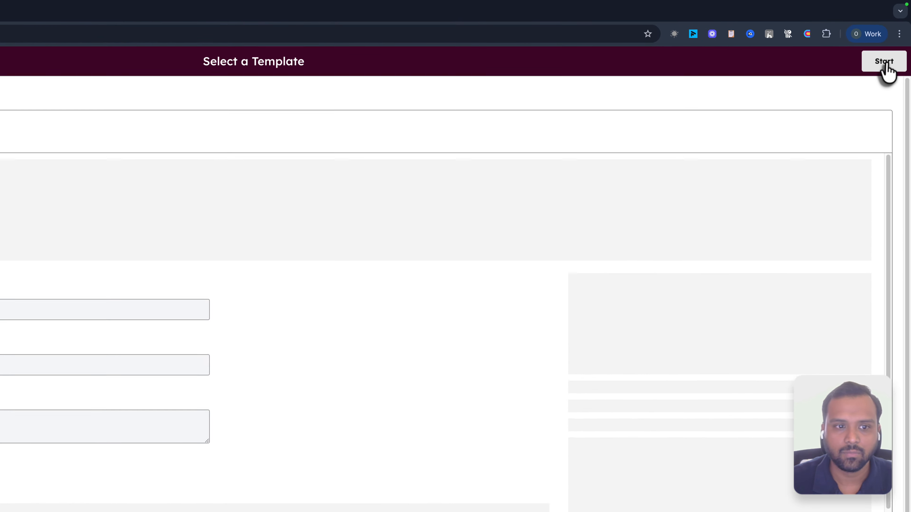
Start the support form from the chosen template, connect its submissions to the inbox named Inbox, and dismiss the comments tip
click(884, 64)
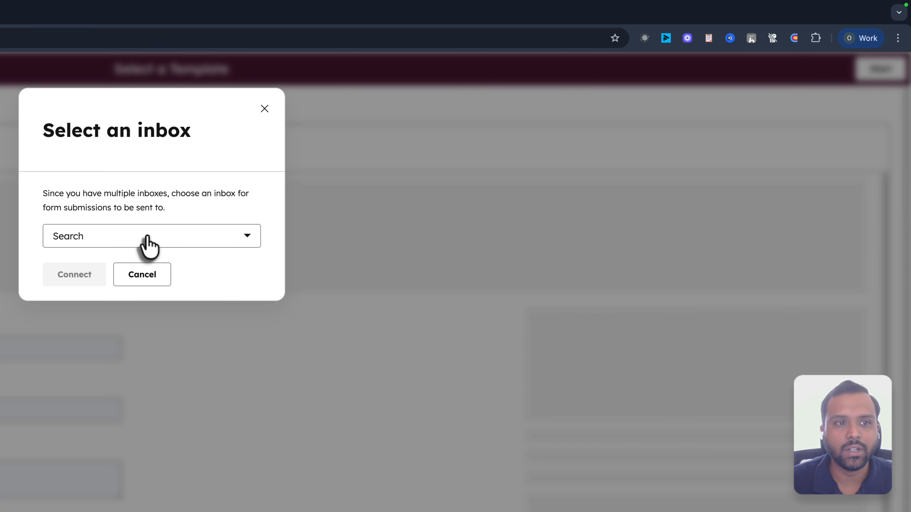
click(148, 247)
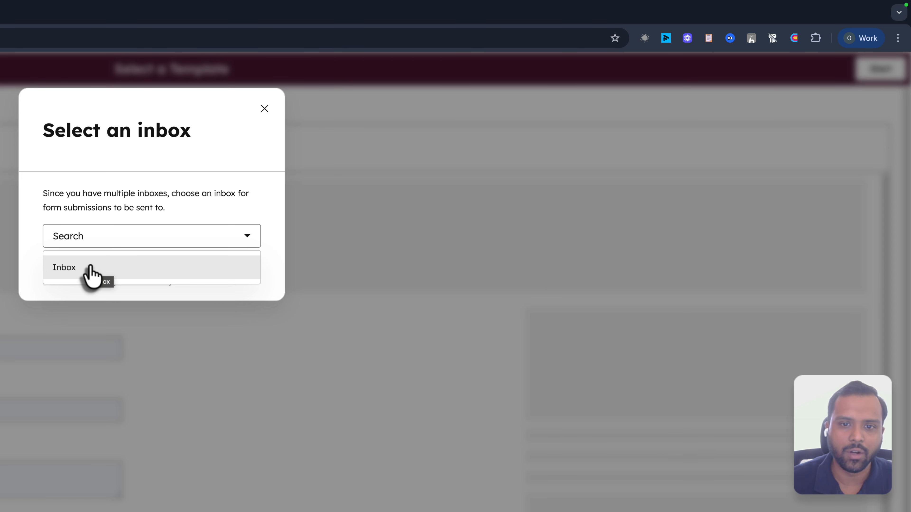
click(90, 274)
click(74, 282)
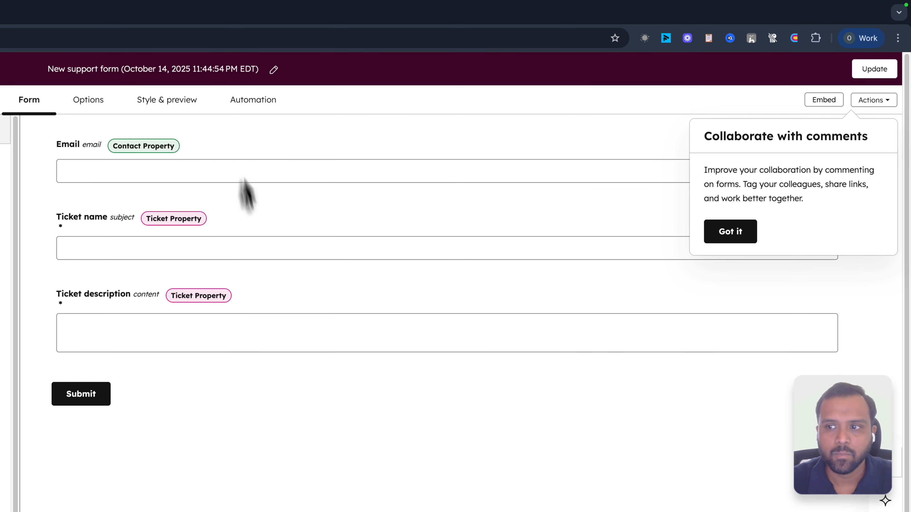
click(717, 232)
Remove the Email field from the form and add the "Requested by" and "Request type" ticket properties above Ticket name
mouse_move(533, 159)
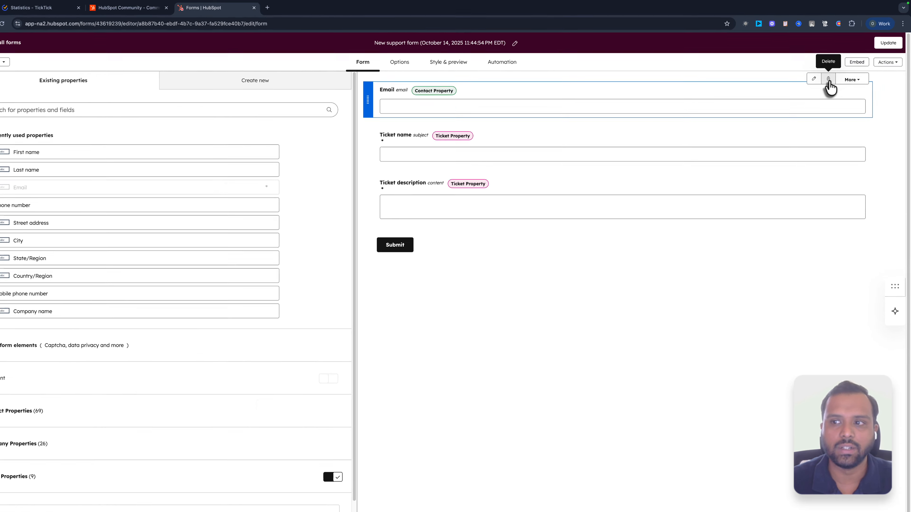
click(831, 77)
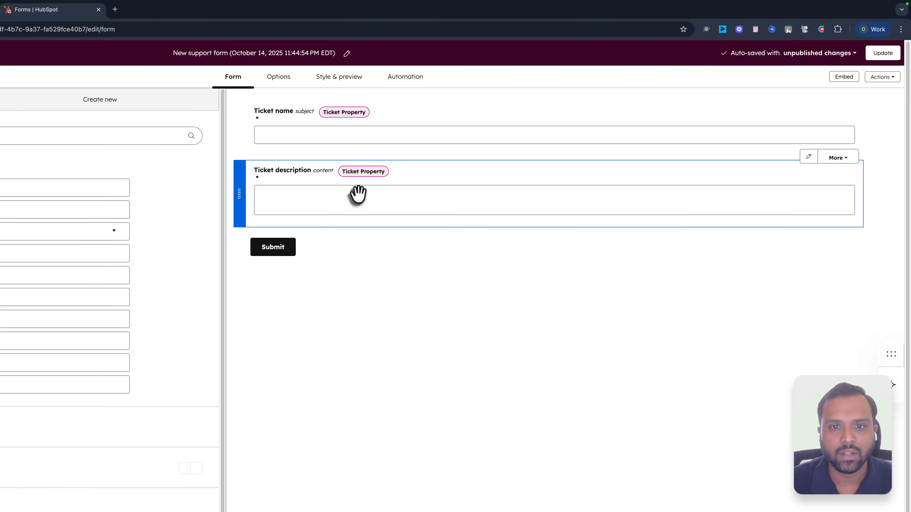
scroll(107, 412, down, 2)
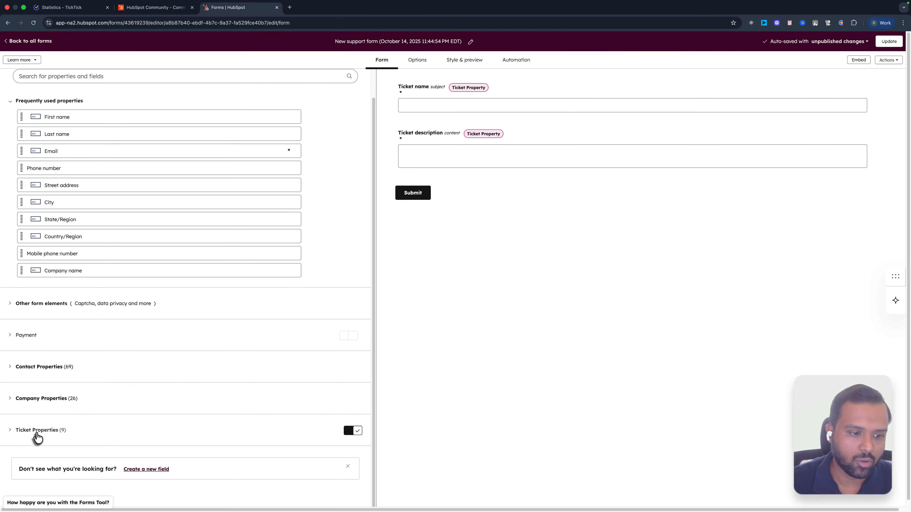
click(38, 431)
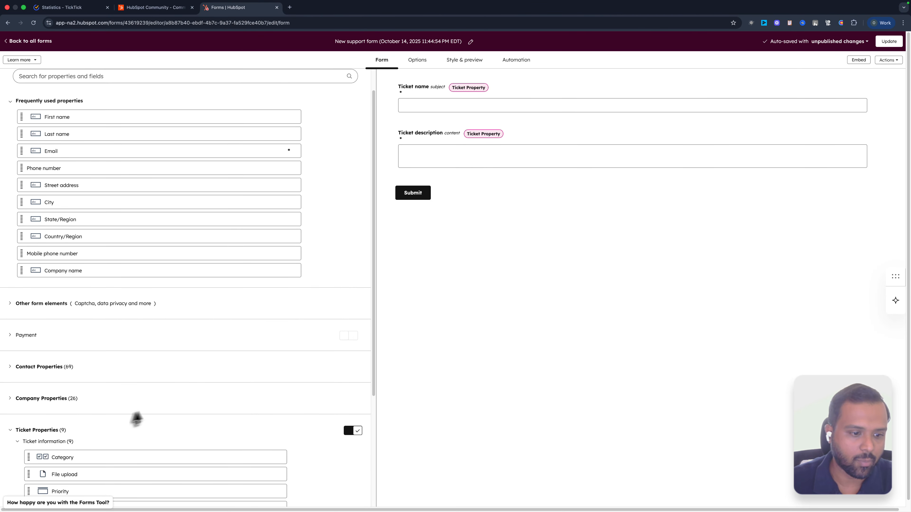
scroll(136, 420, down, 4)
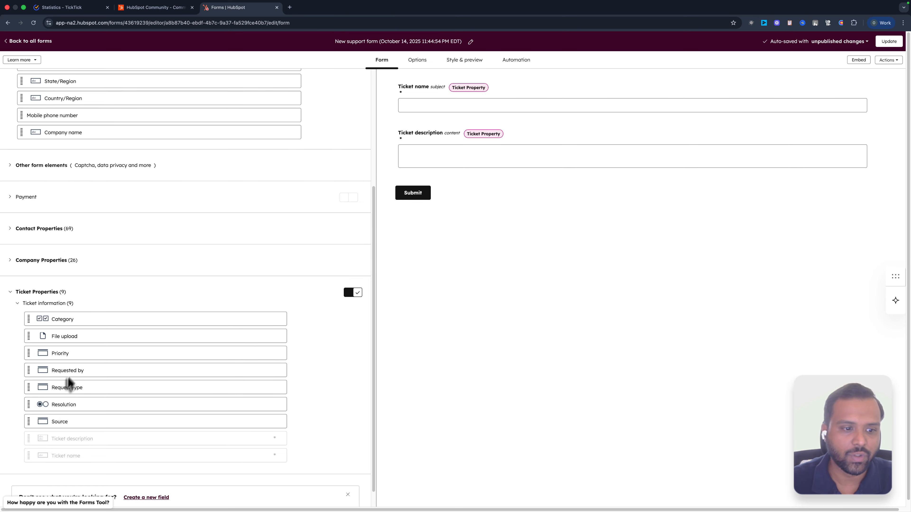
drag(67, 371, 429, 64)
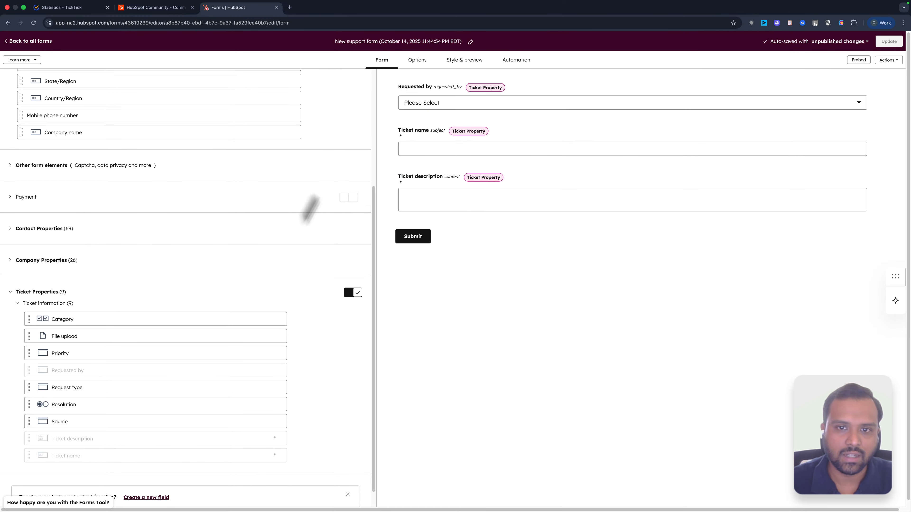
drag(77, 381, 431, 64)
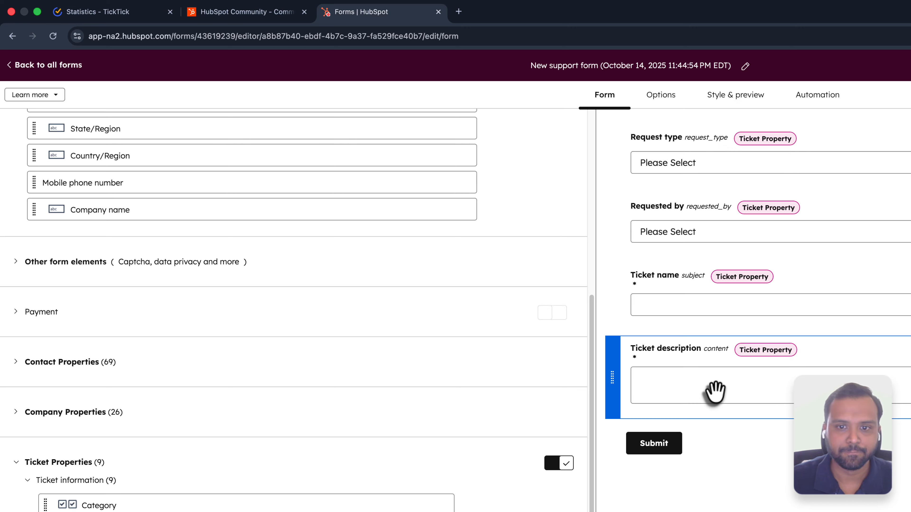
Examine the form's submission options, including the available recipients for submission notifications
click(668, 102)
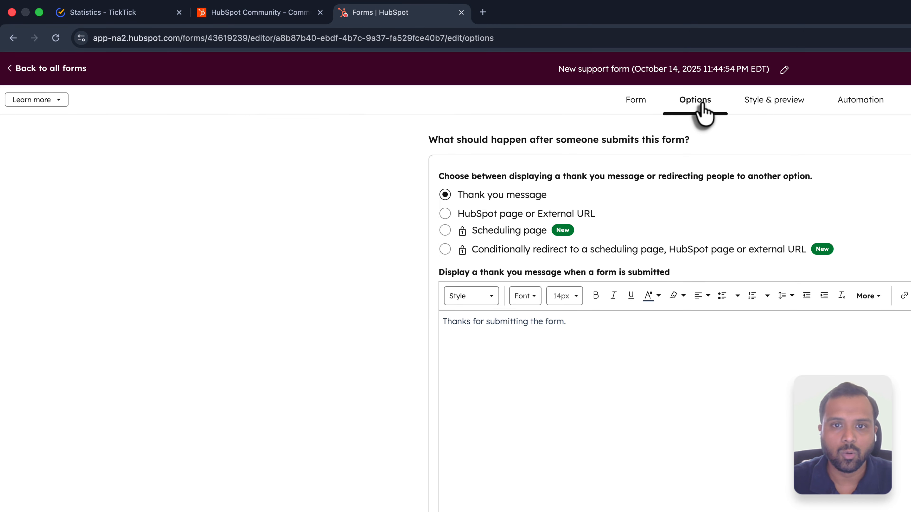
scroll(393, 270, down, 10)
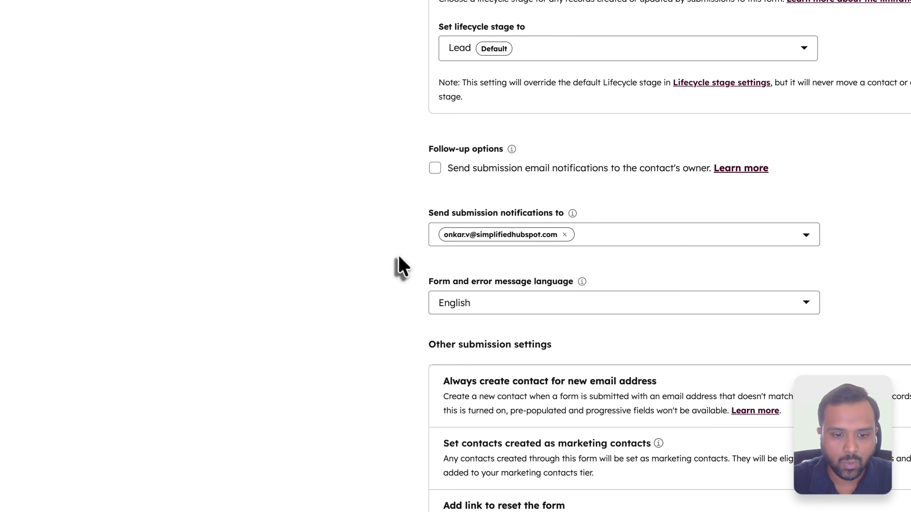
scroll(398, 258, down, 3)
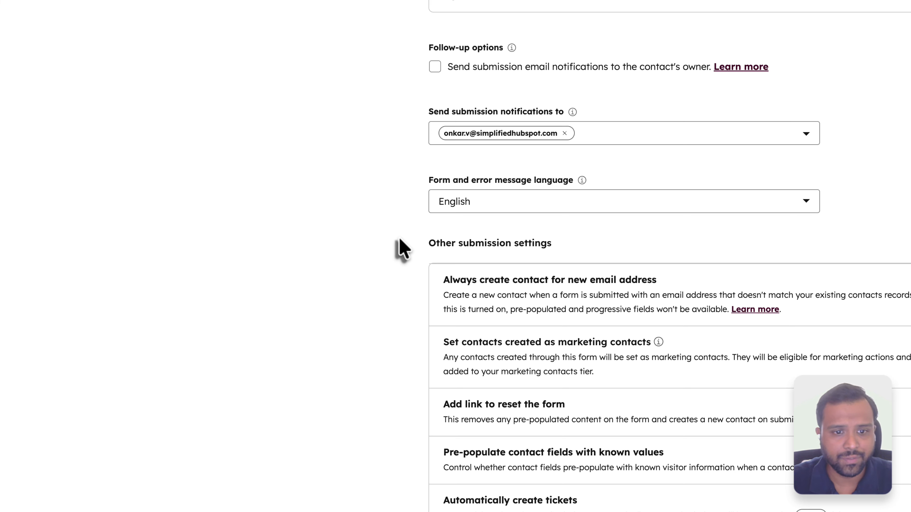
click(591, 405)
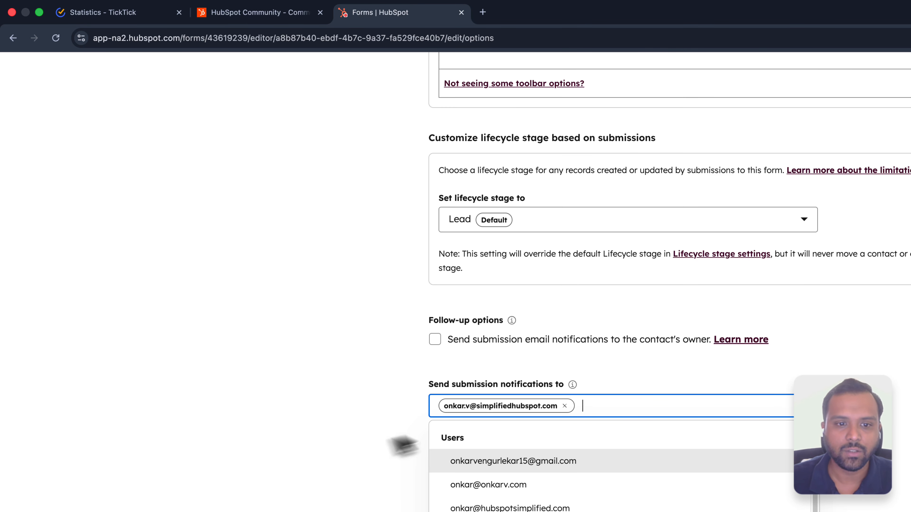
click(363, 449)
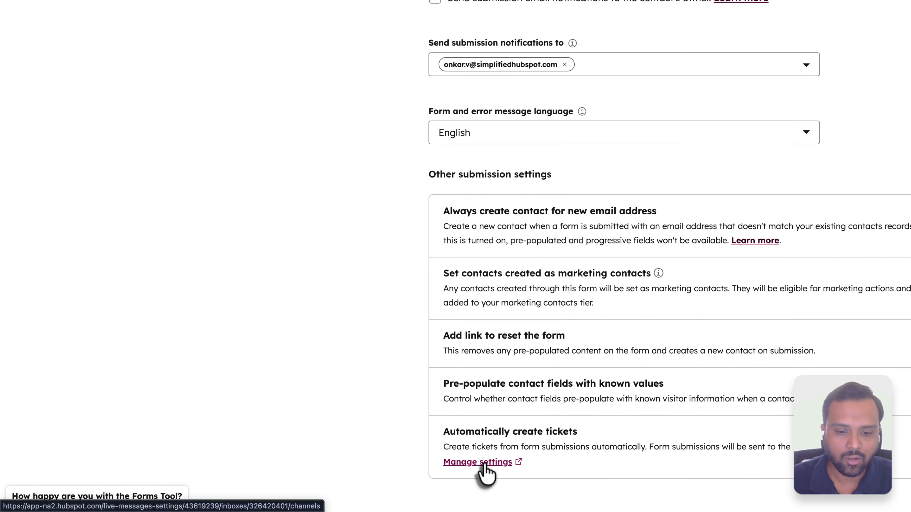
In the automatic ticket settings, turn on automatic conversation assignment to specific users and teams for the October 14, 2025 support form
click(484, 463)
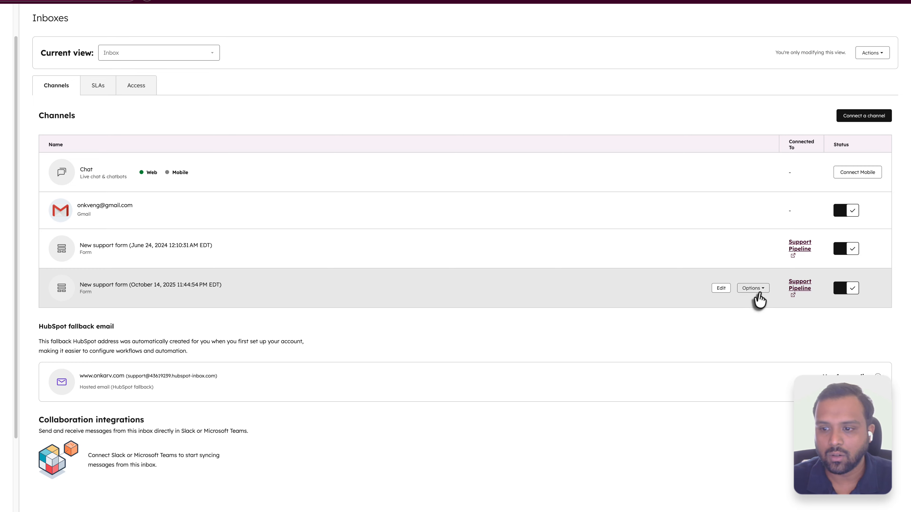
click(721, 289)
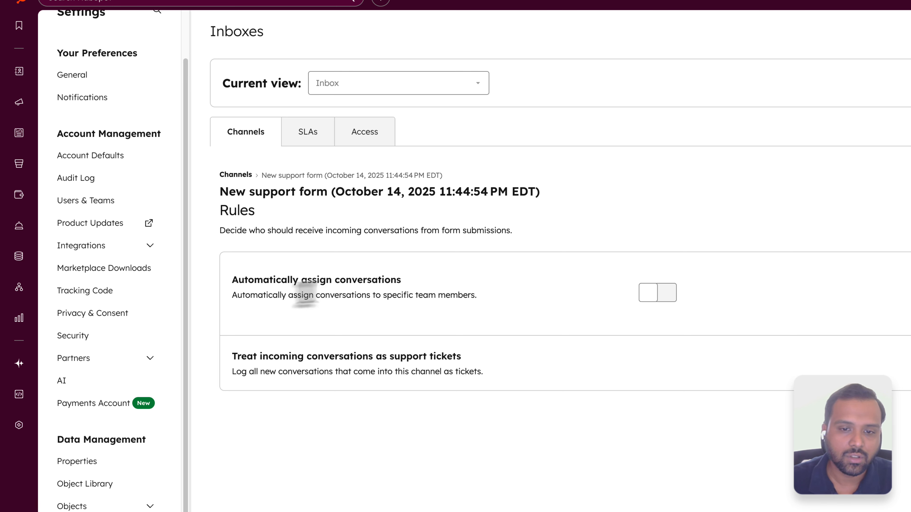
click(654, 294)
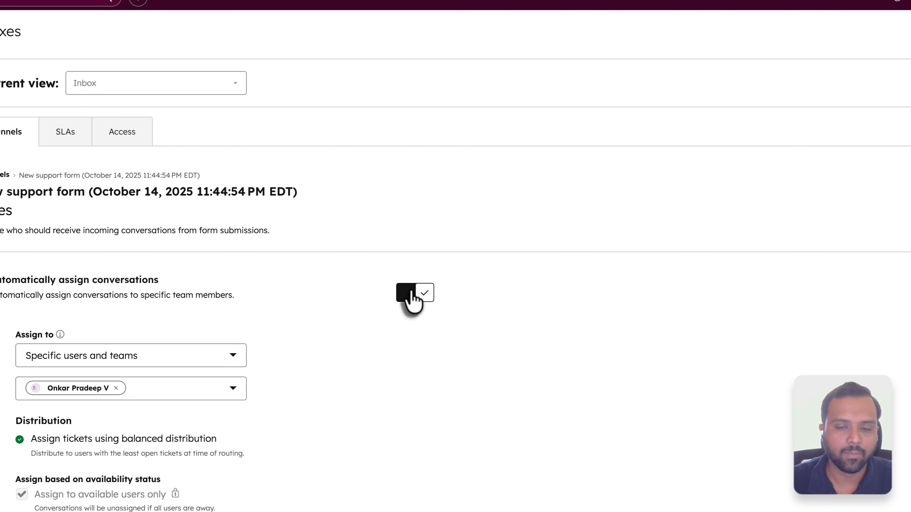
click(175, 388)
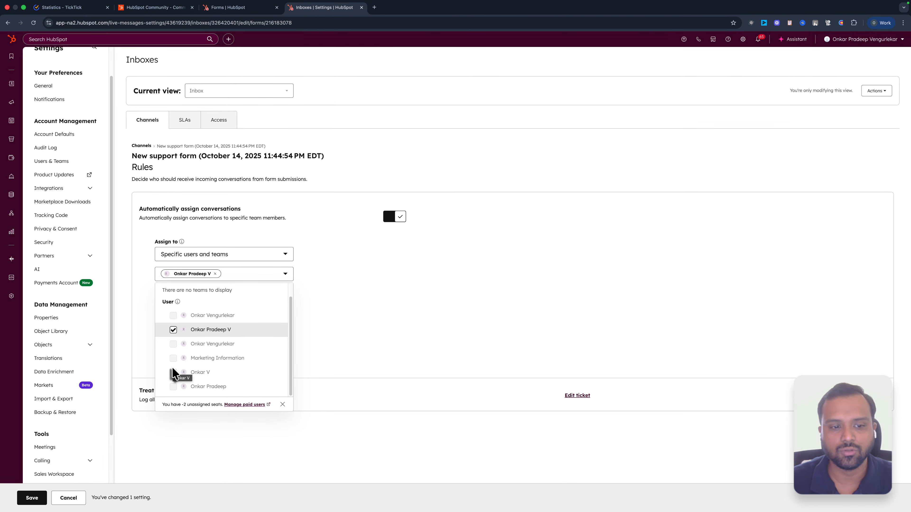
click(391, 297)
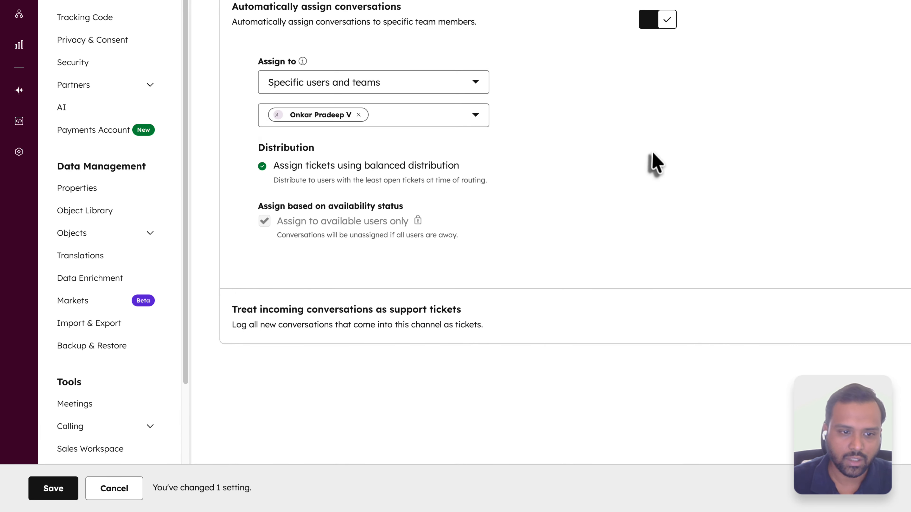
click(435, 88)
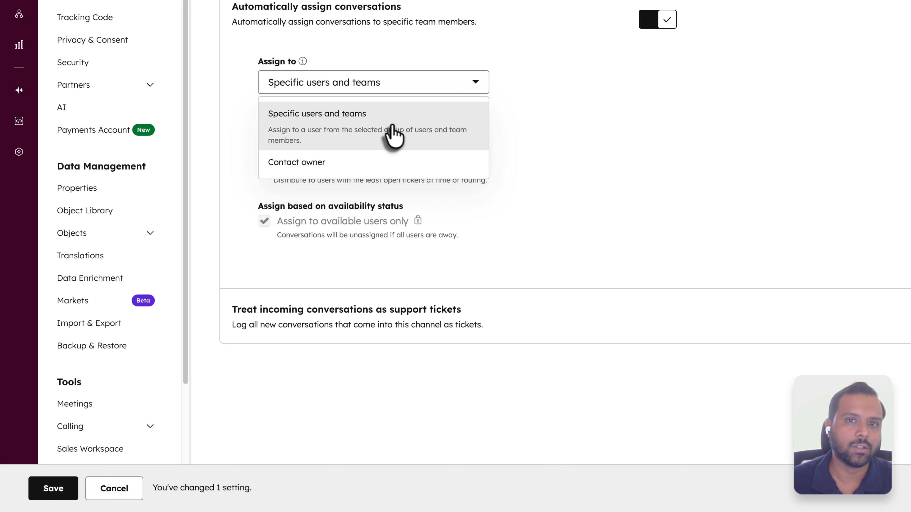
click(341, 132)
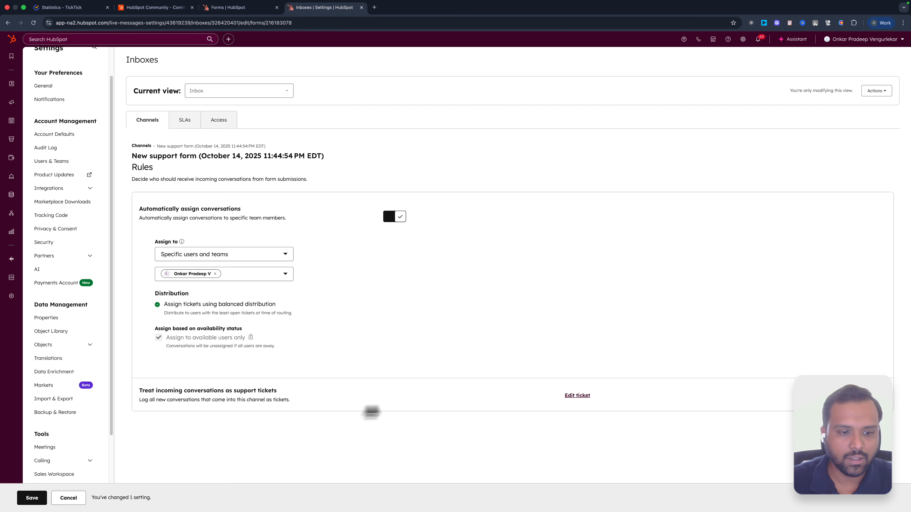
Set the pipeline for tickets created by the form to "Internal support", keep "No priority", and save the ticket and channel settings
click(577, 396)
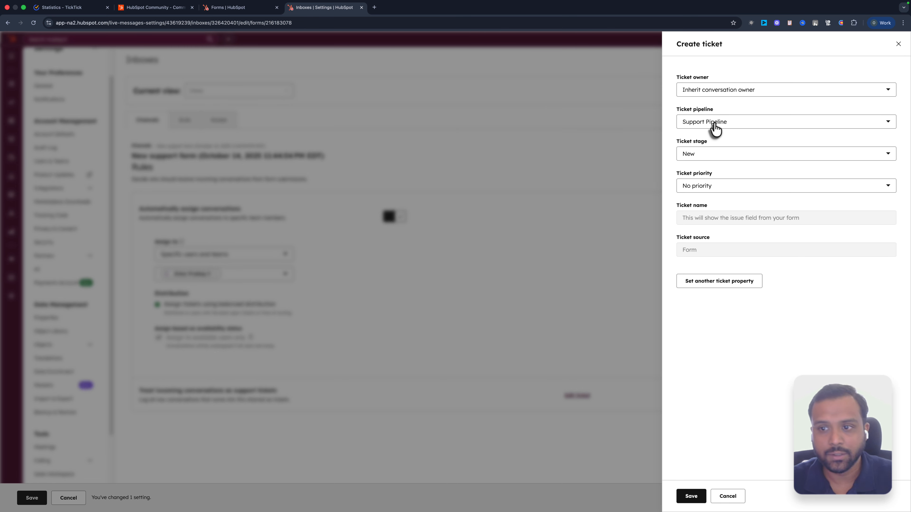
click(714, 129)
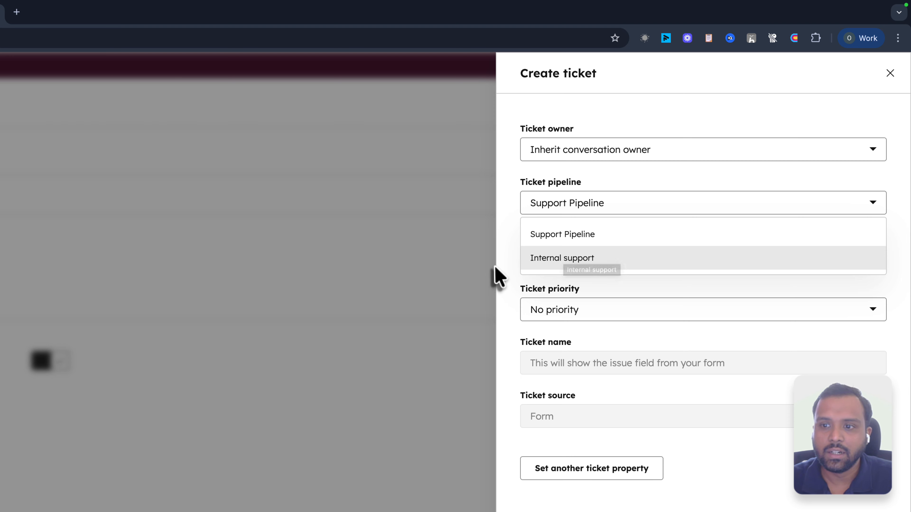
click(560, 259)
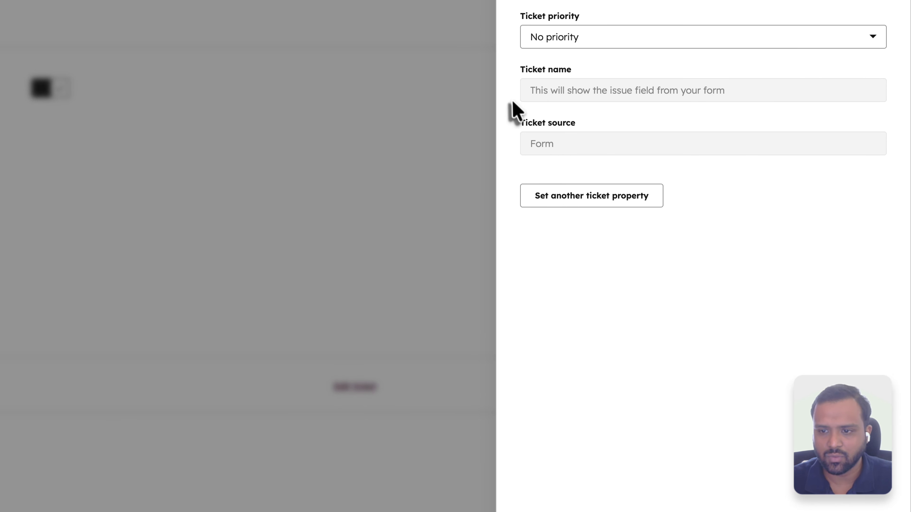
click(584, 307)
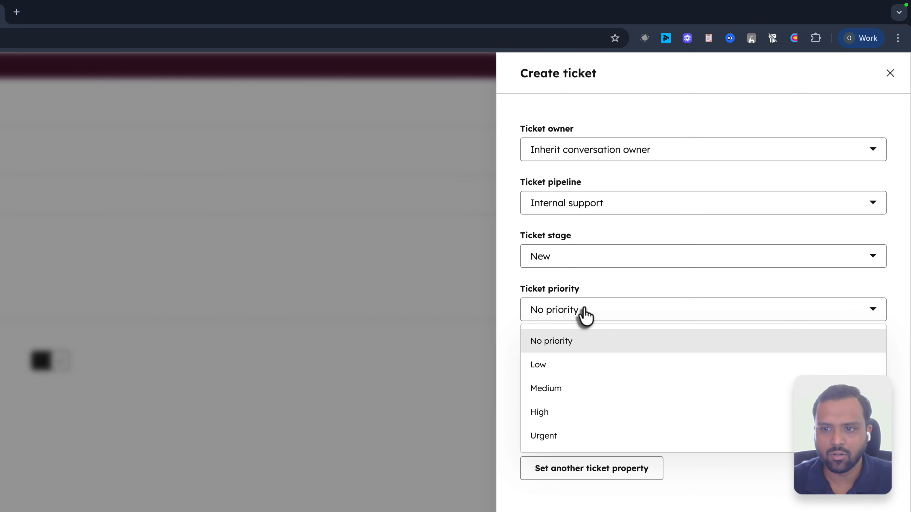
click(583, 306)
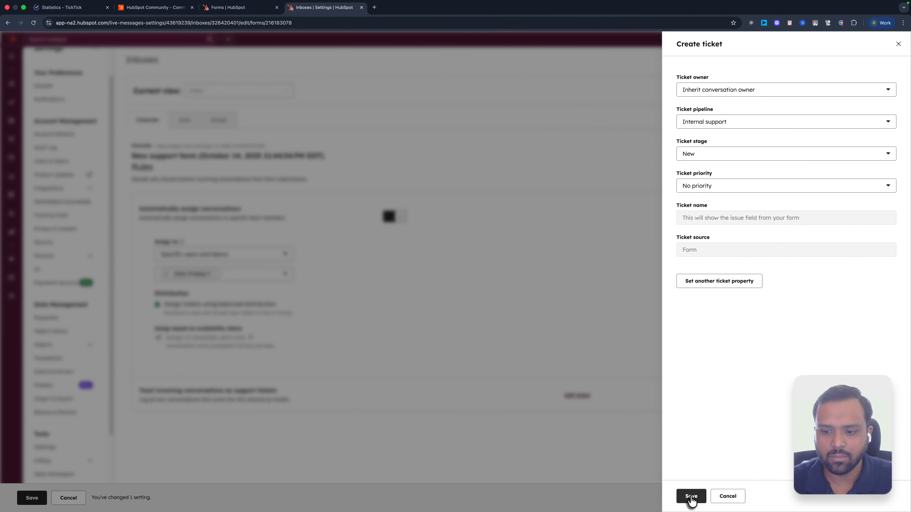
click(691, 497)
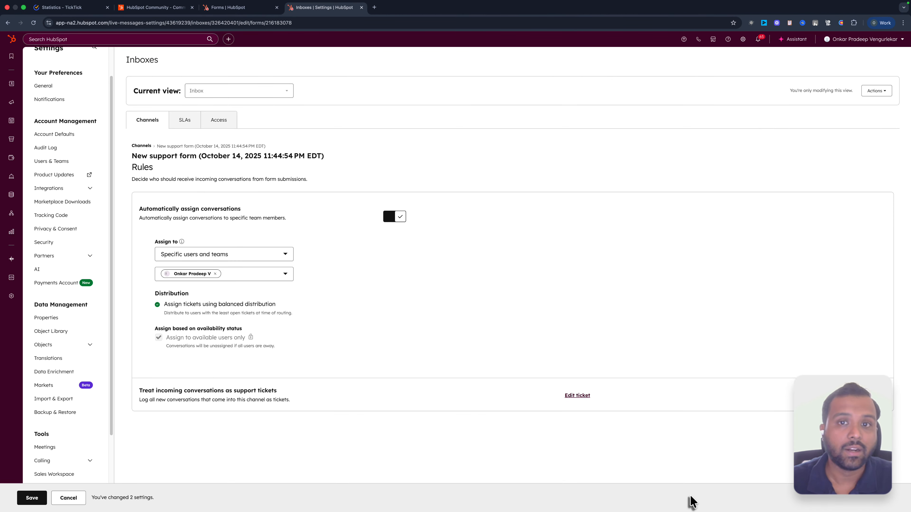
click(32, 497)
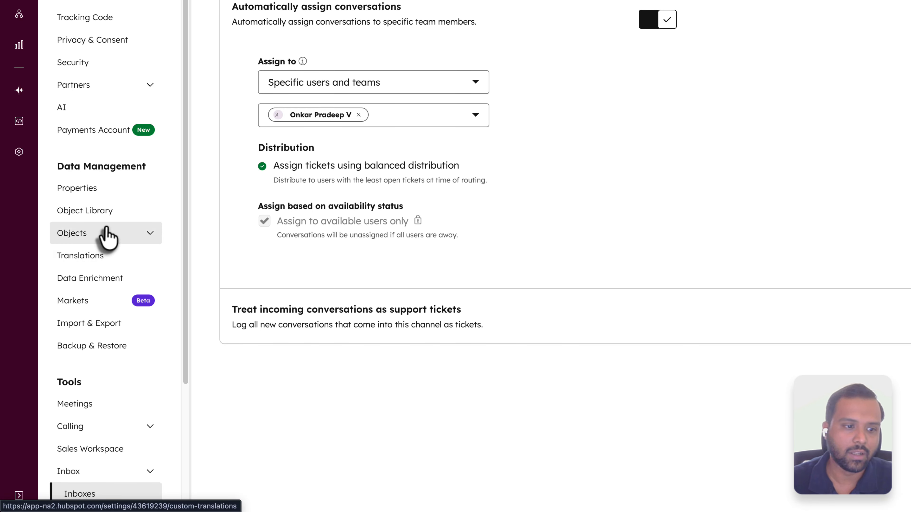
Review the "Internal support" pipeline's statuses and the pipeline choices in the Tickets object settings
click(150, 237)
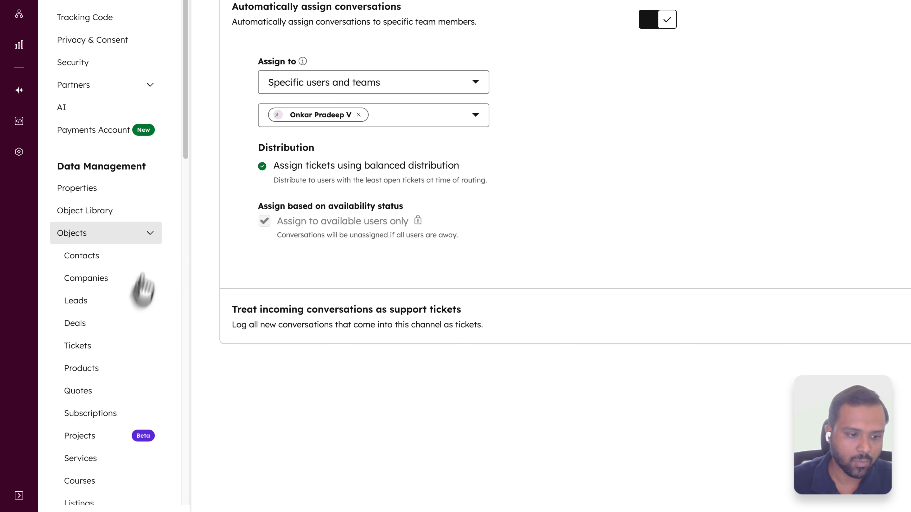
scroll(122, 308, down, 2)
click(101, 278)
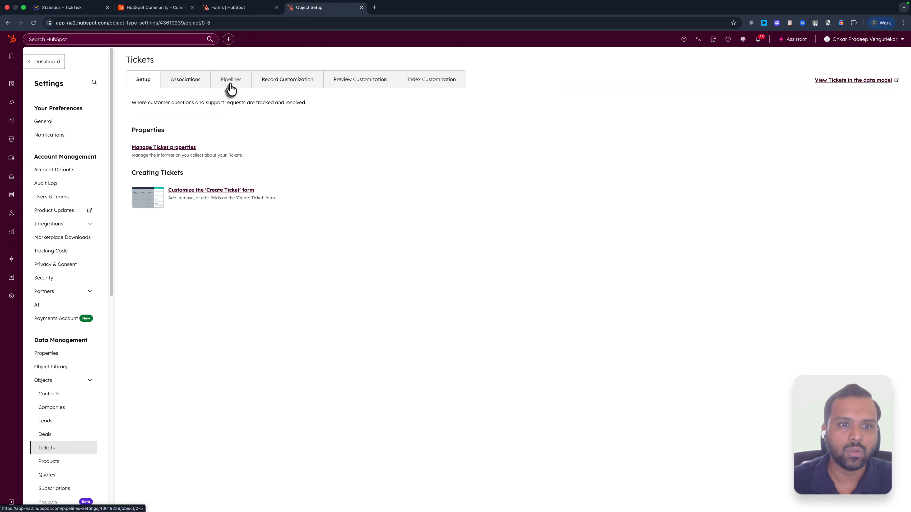
click(230, 83)
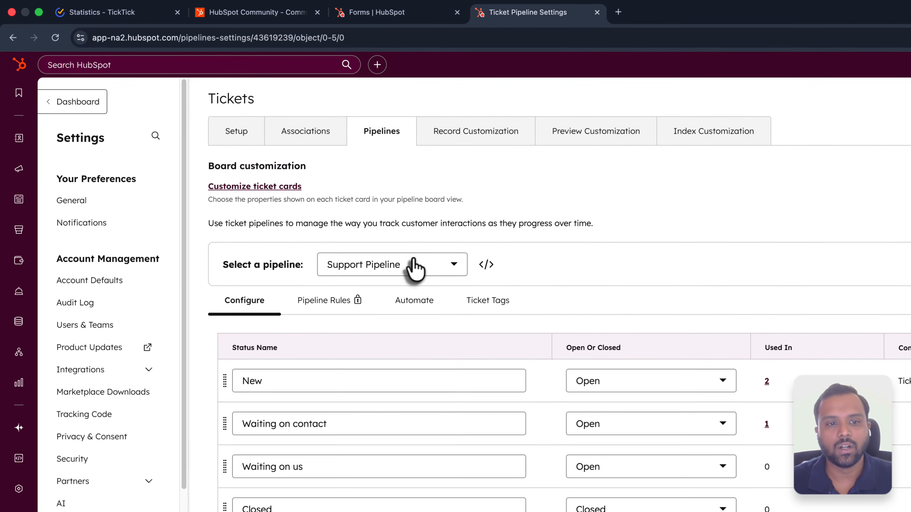
click(299, 194)
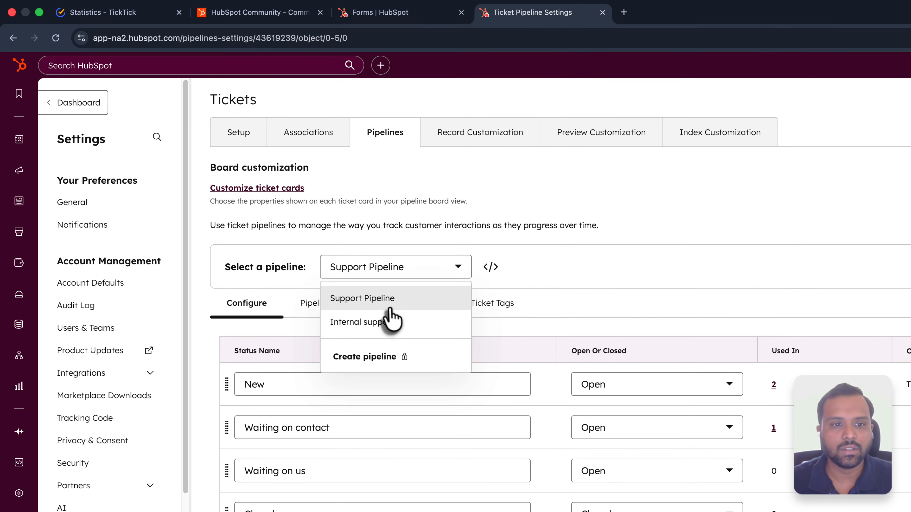
click(381, 323)
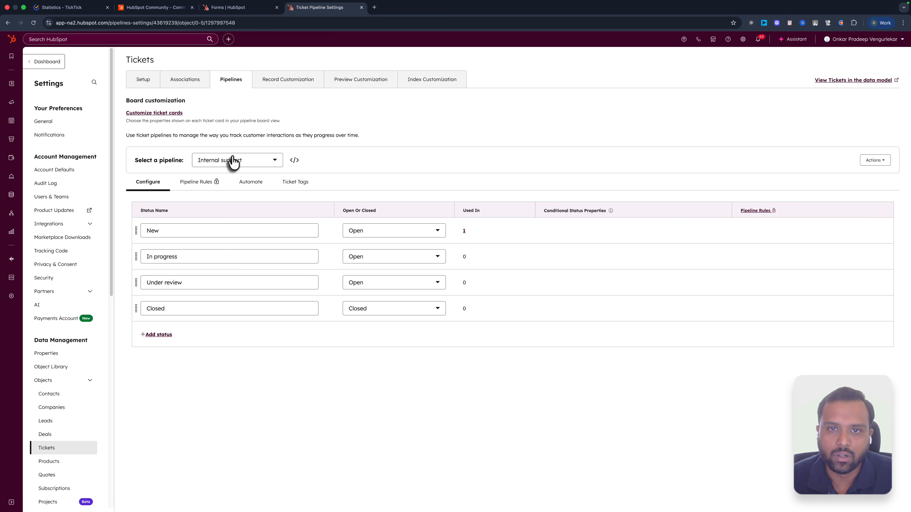
click(232, 160)
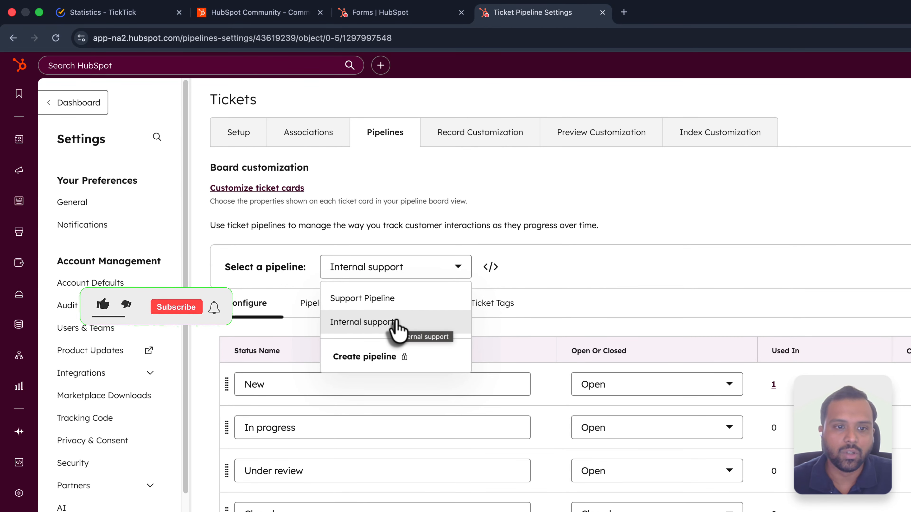
Go back to the support form's editor and rename the form "Intrernal ticket"
click(283, 233)
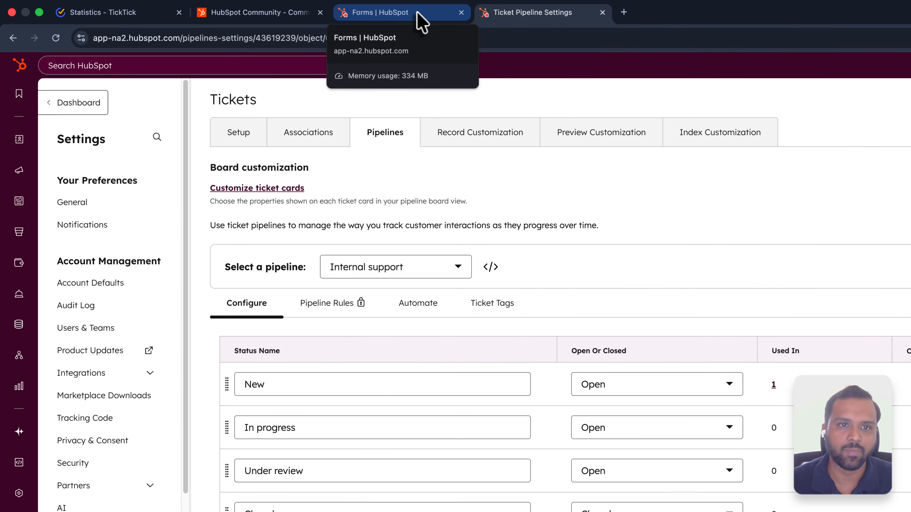
click(418, 13)
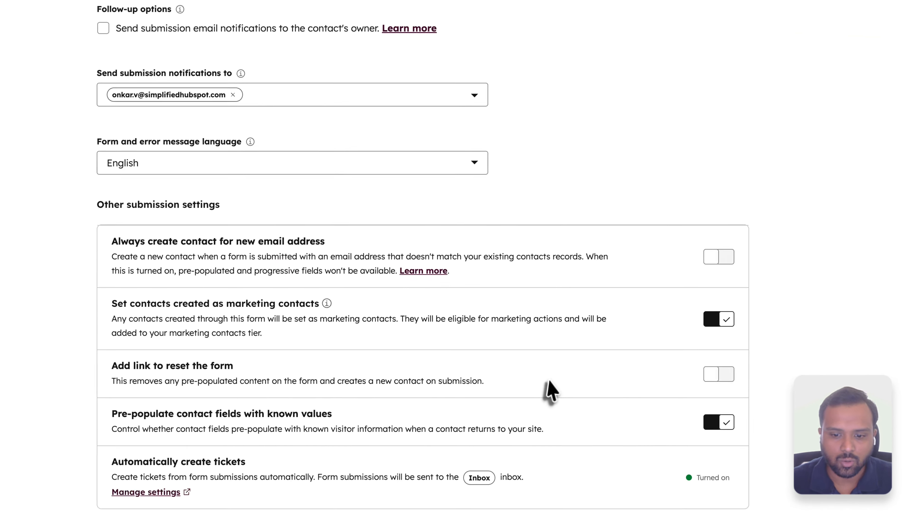
scroll(407, 218, up, 15)
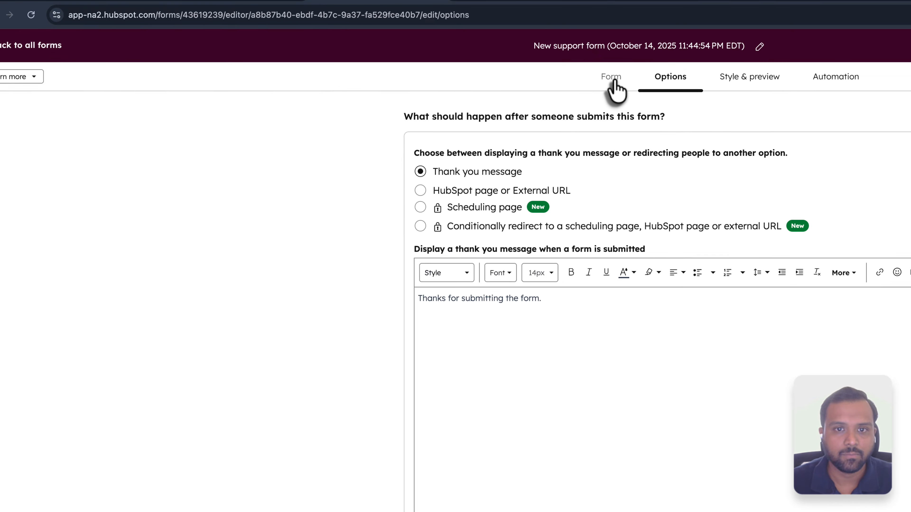
click(615, 84)
double_click(626, 46)
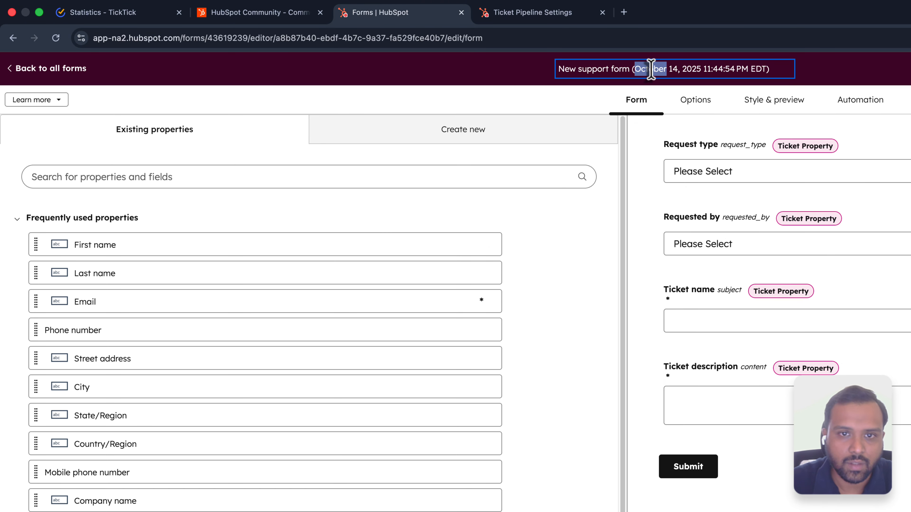
triple_click(651, 69)
text(Intrern)
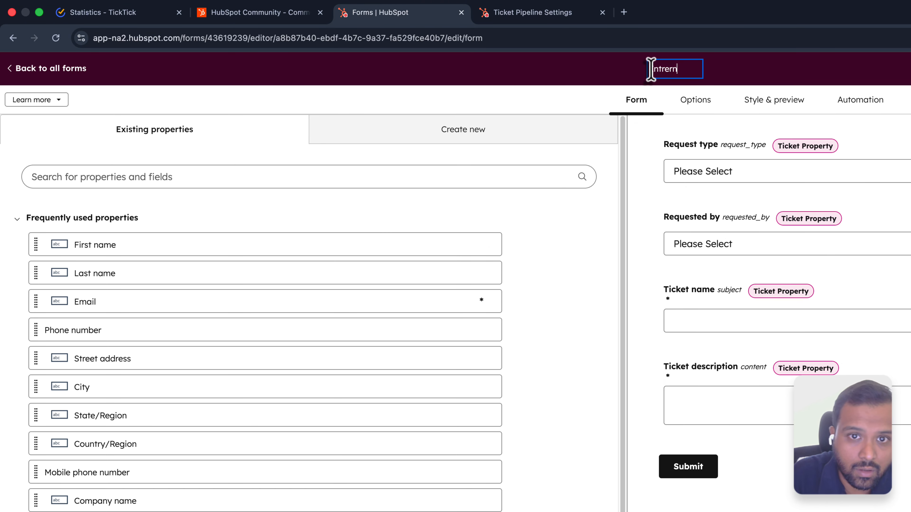
text(al ticket)
key(Return)
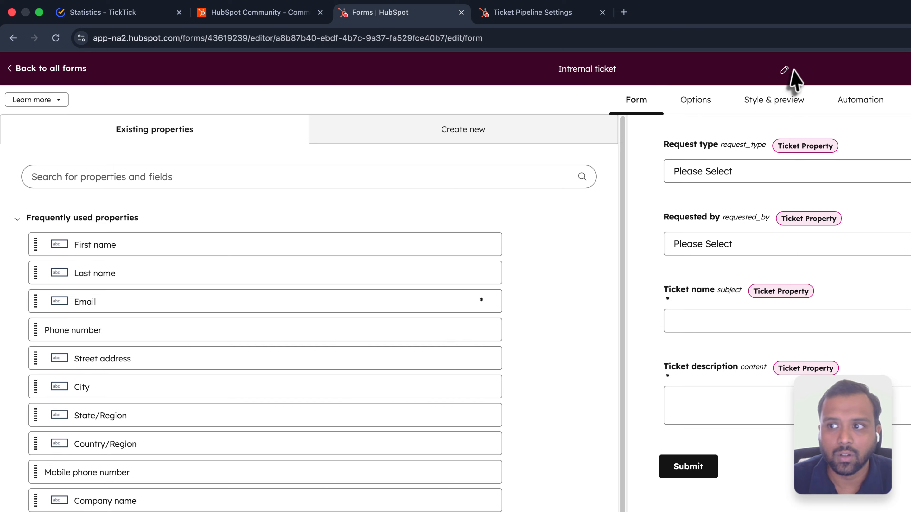
Publish the updated form and copy its share link
click(878, 73)
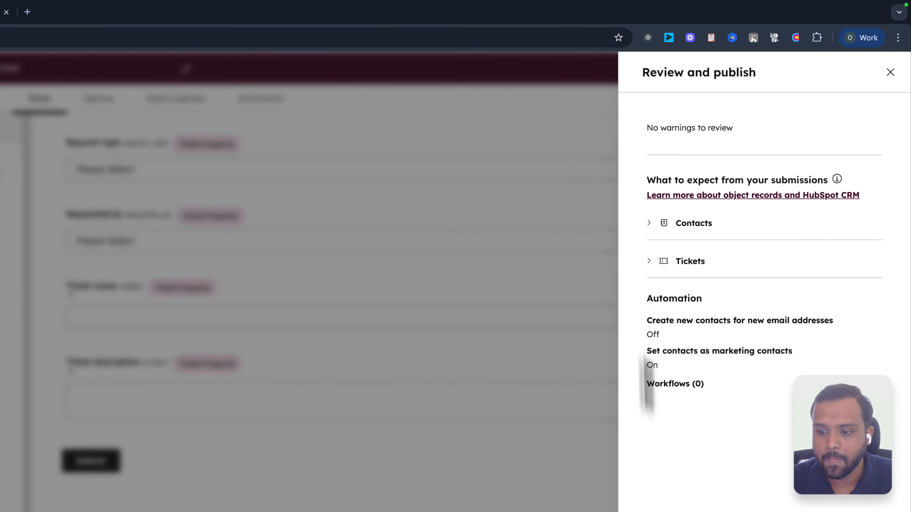
click(765, 495)
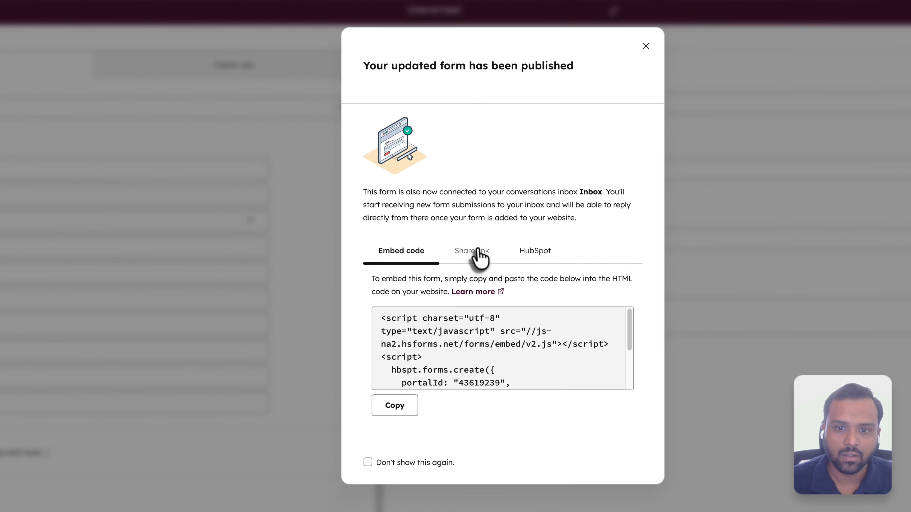
click(439, 200)
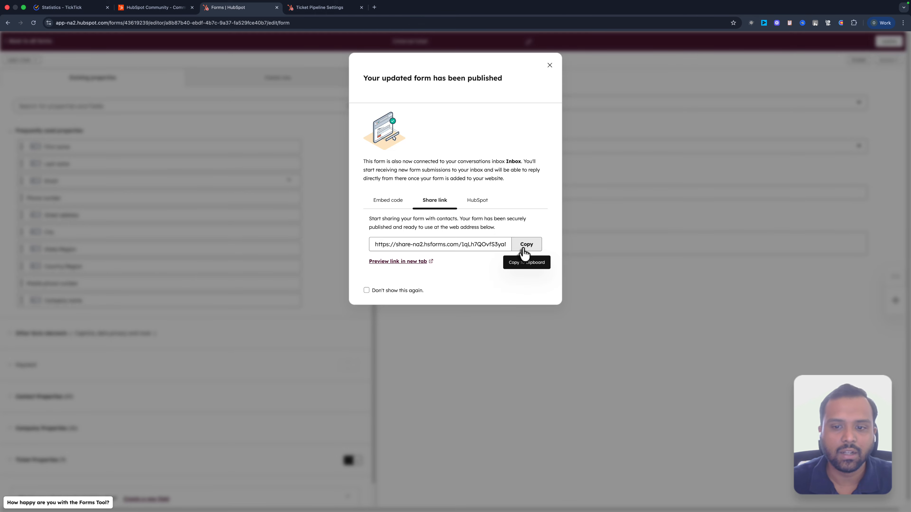
click(524, 246)
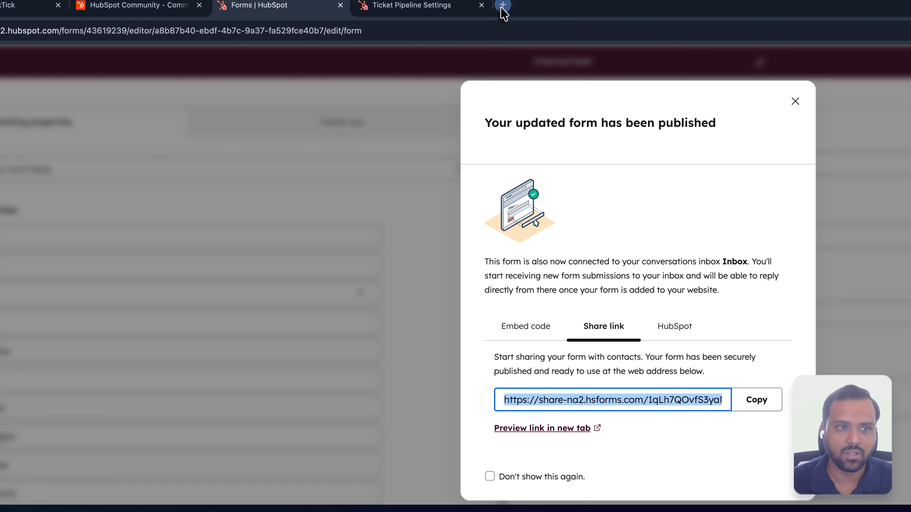
Open the copied form link in a new browser tab
click(502, 5)
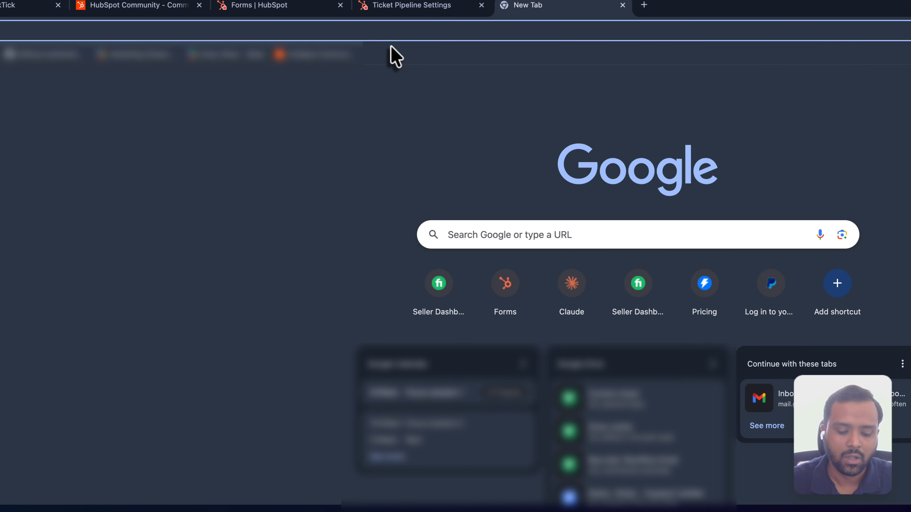
key(ctrl+v)
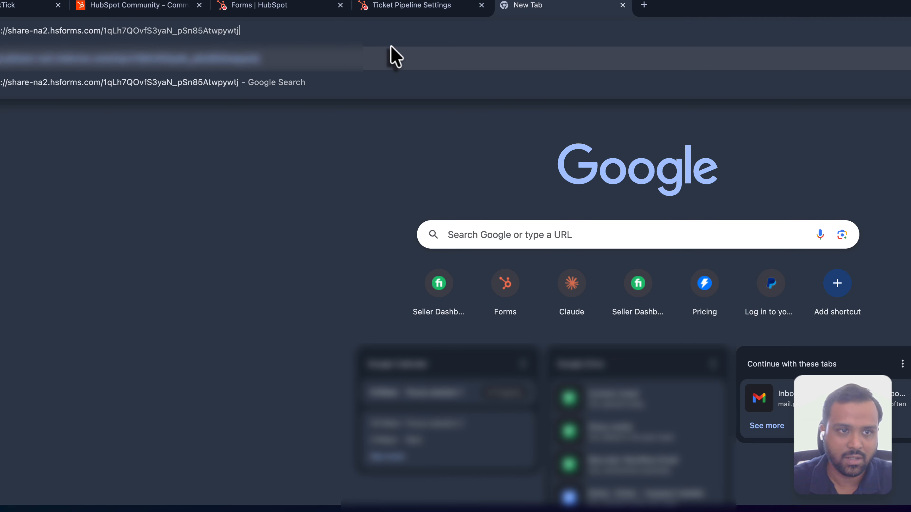
key(Return)
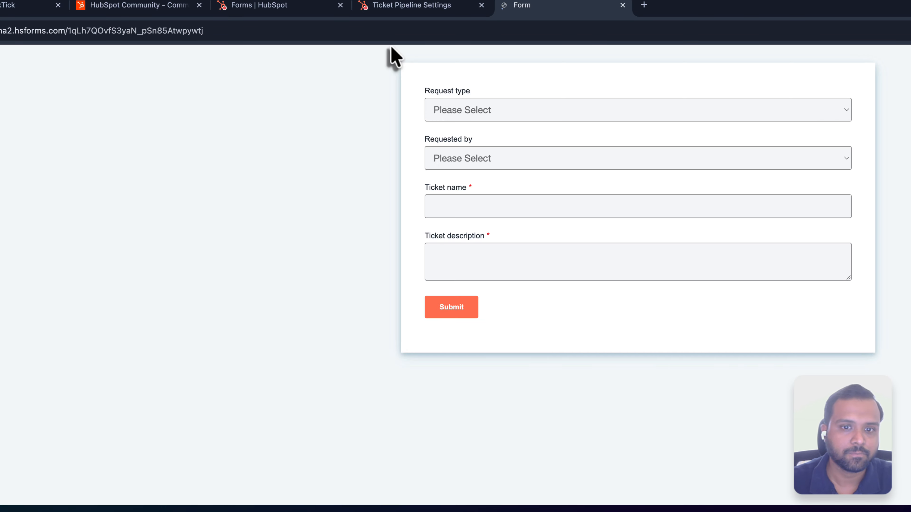
In the published form, choose "White paper" as the request type and select the requester's name
click(507, 114)
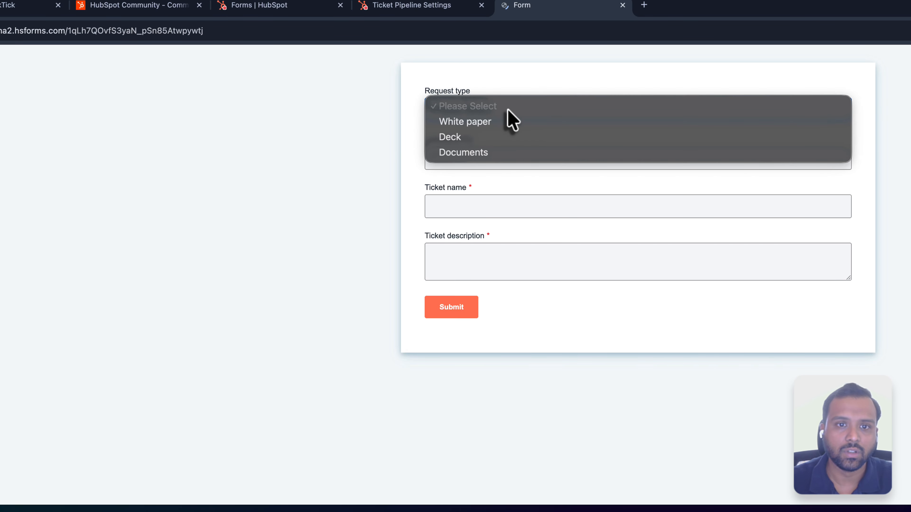
click(453, 122)
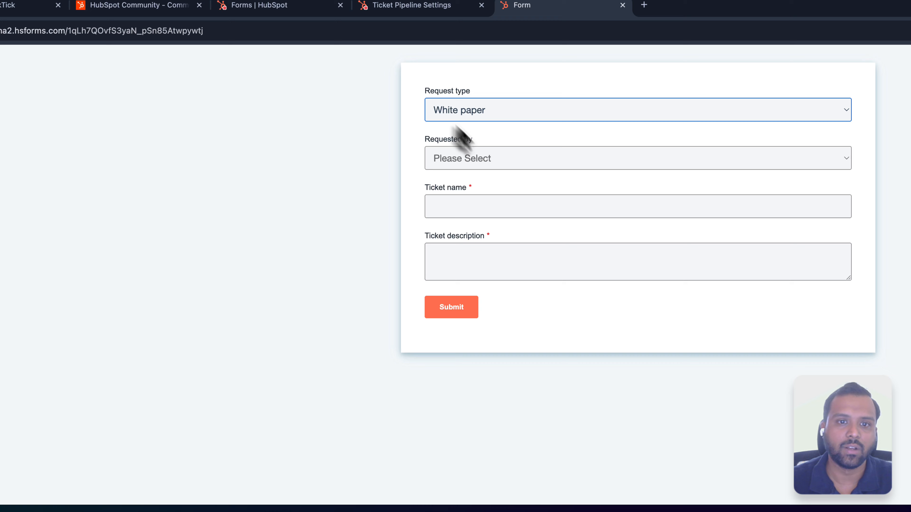
click(470, 157)
click(461, 171)
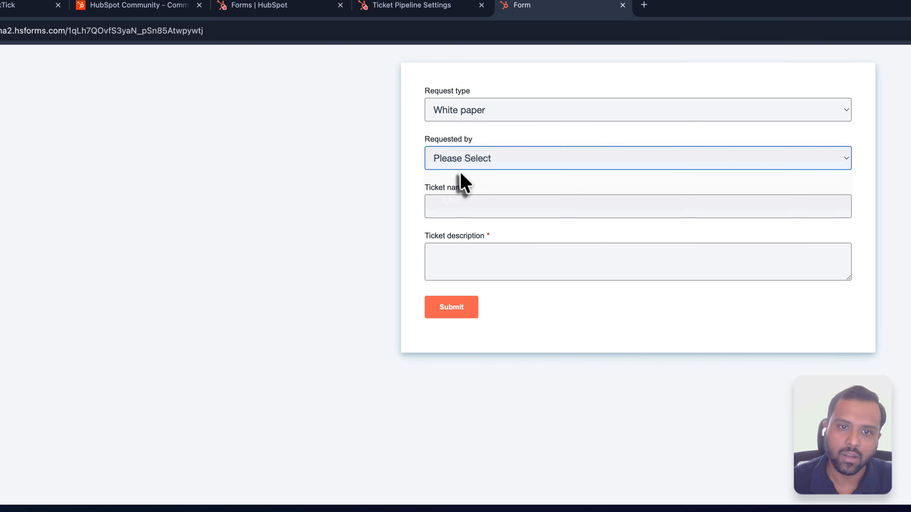
Enter the ticket name "Need logistics white paper" and description "Client has requested for this content", and submit the form
click(474, 208)
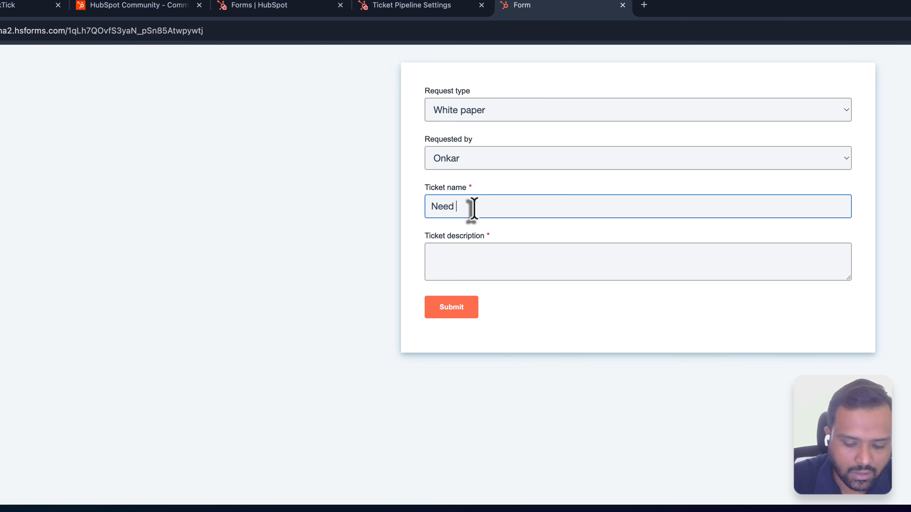
text(Need logistics white paper)
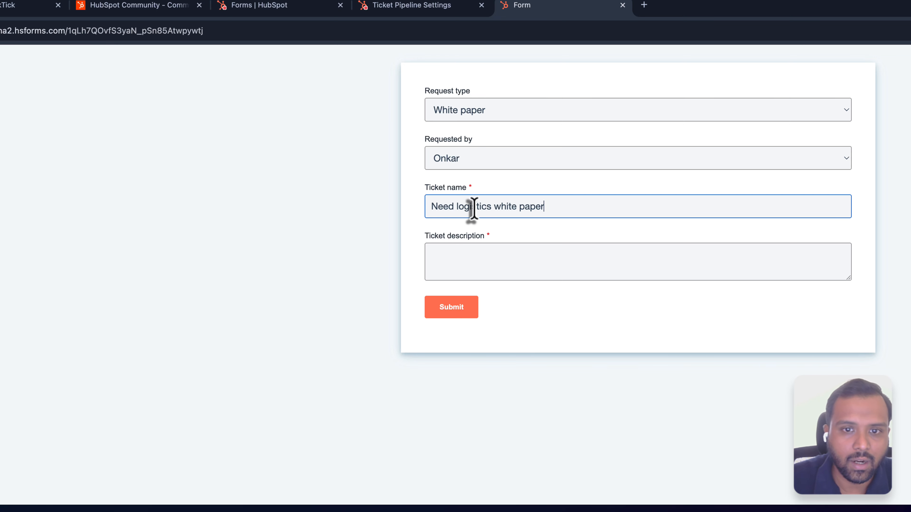
click(462, 258)
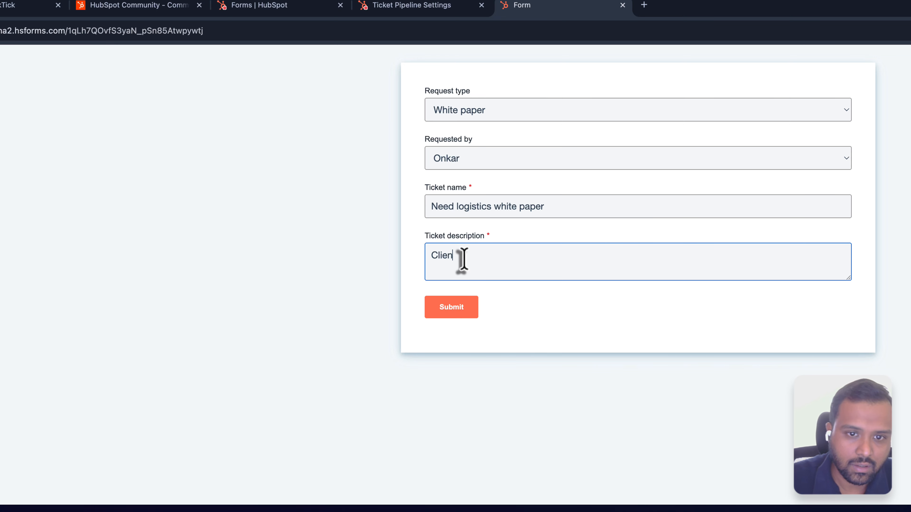
text(Client has reques)
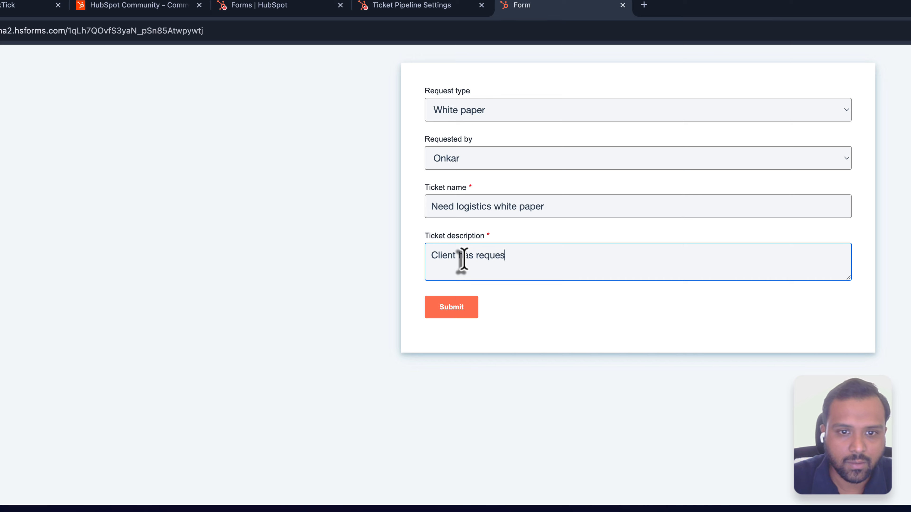
text(ted for this content)
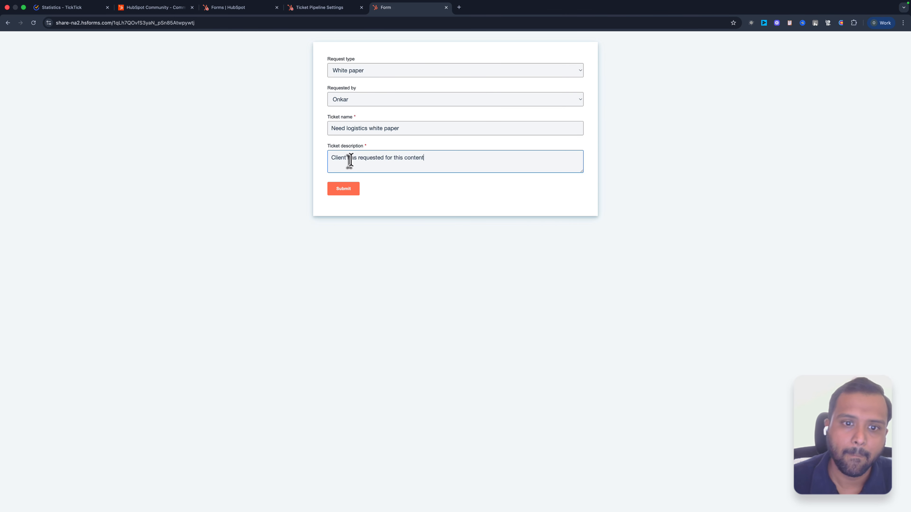
click(338, 193)
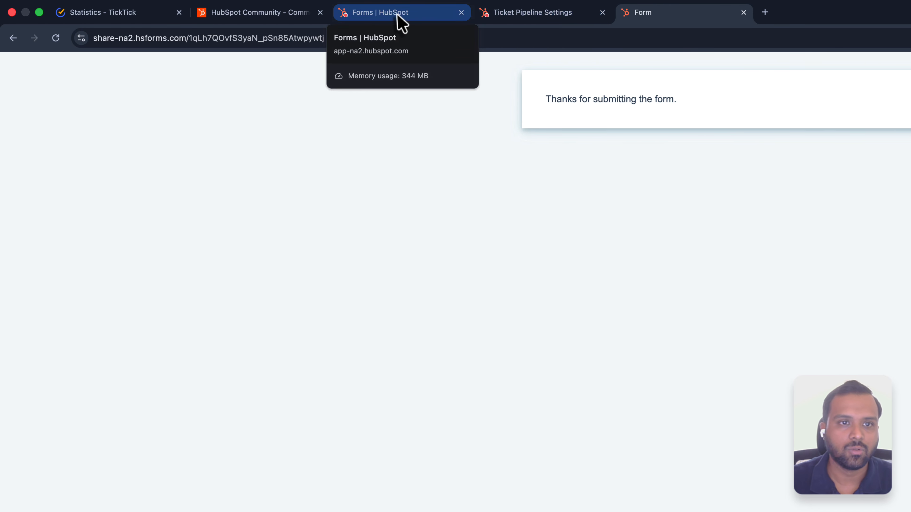
Open the "Need logistics white paper" ticket from the CRM ticket list and review its activities
click(398, 15)
click(522, 17)
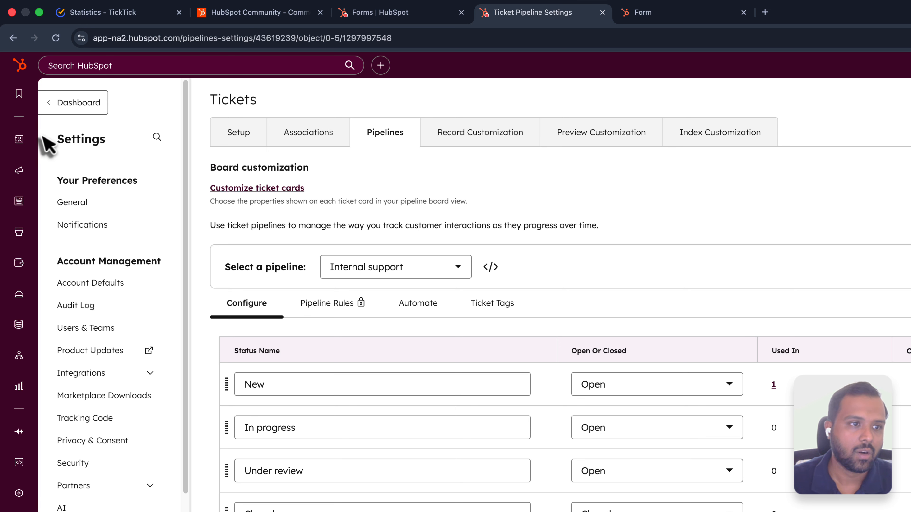
mouse_move(20, 140)
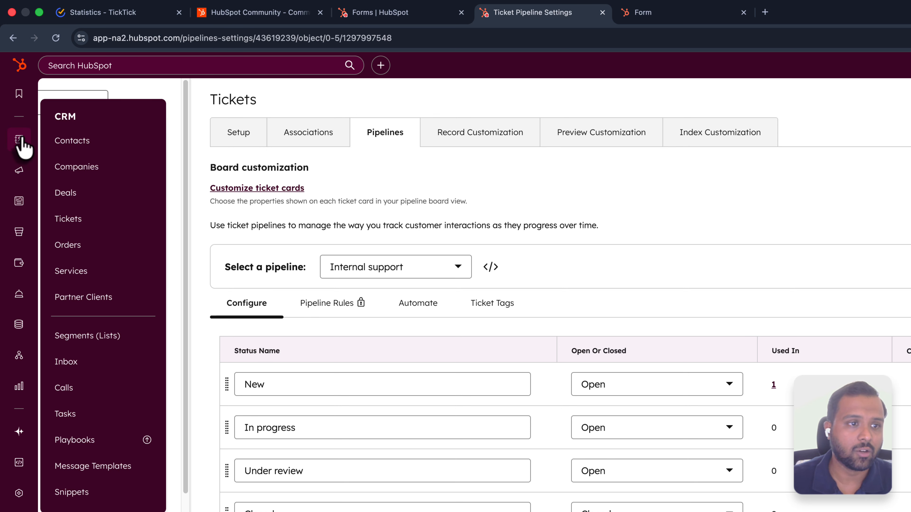
click(83, 221)
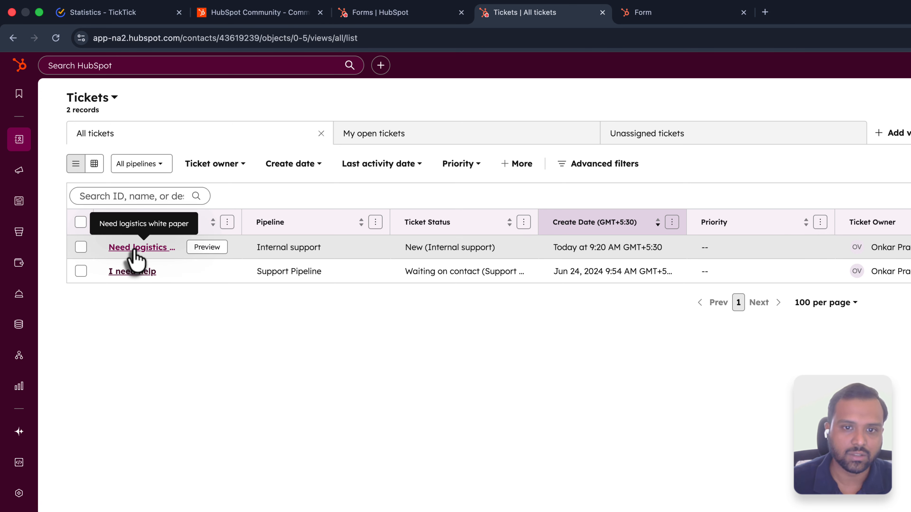
click(134, 251)
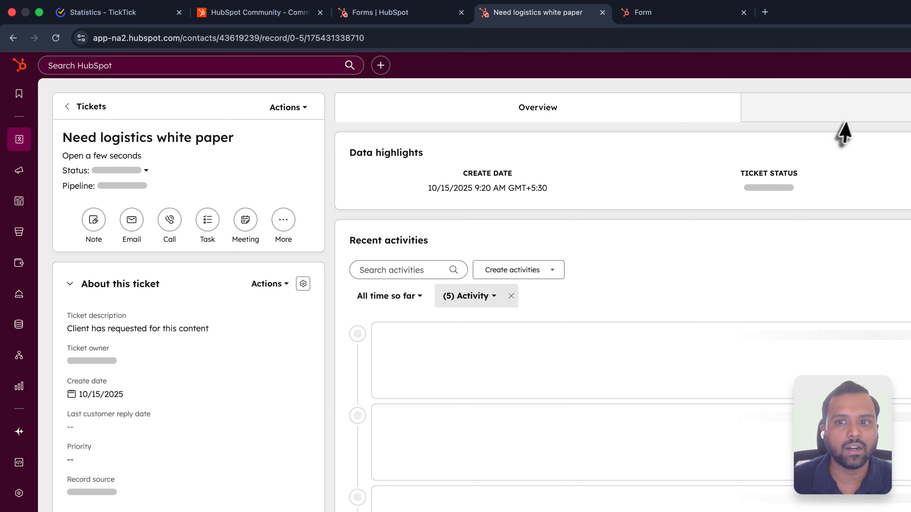
click(860, 114)
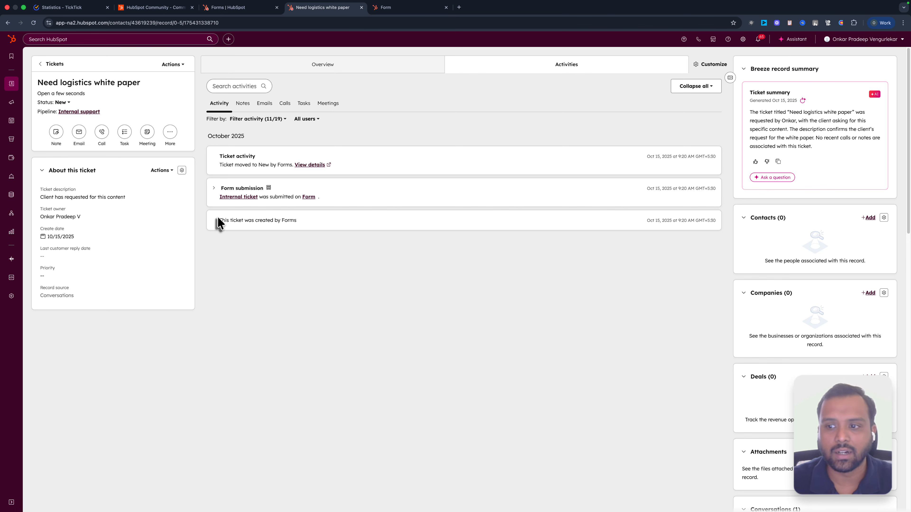
scroll(738, 373, down, 1)
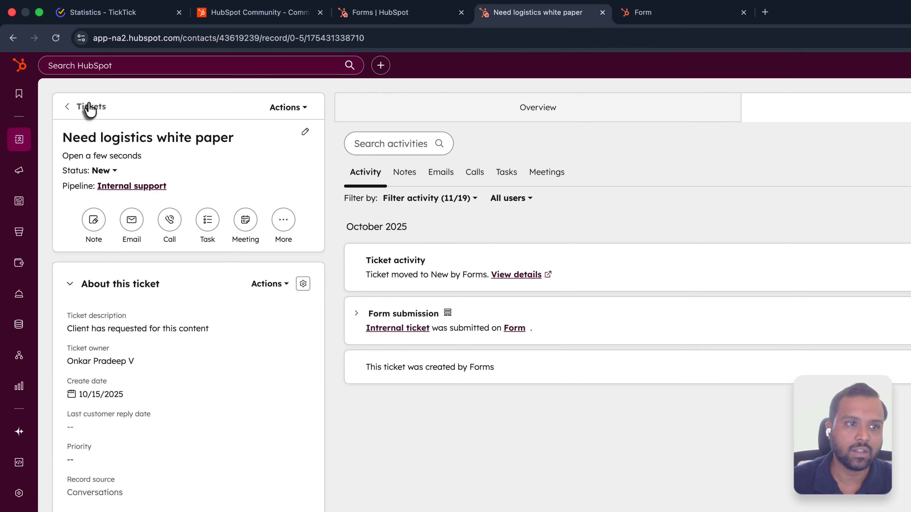
Return to the All tickets view and add an advanced filter where Pipeline is any of "Internal support"
click(49, 64)
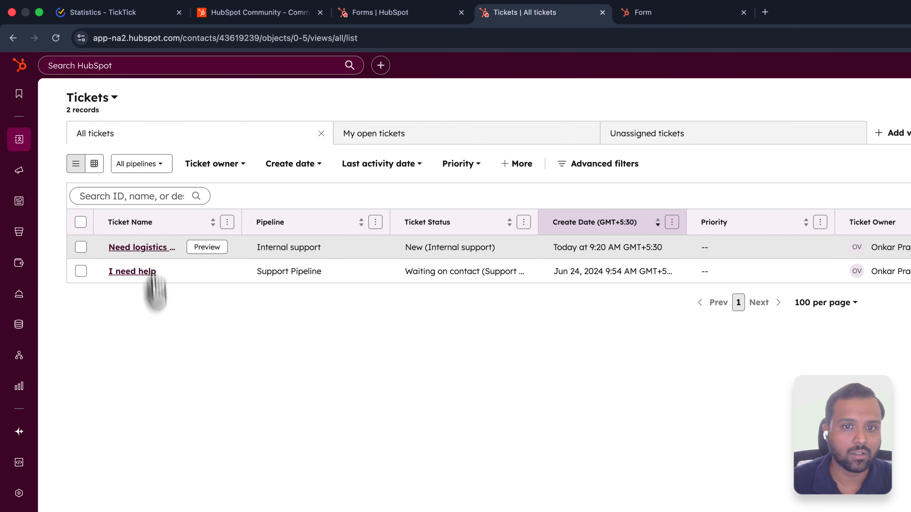
click(584, 170)
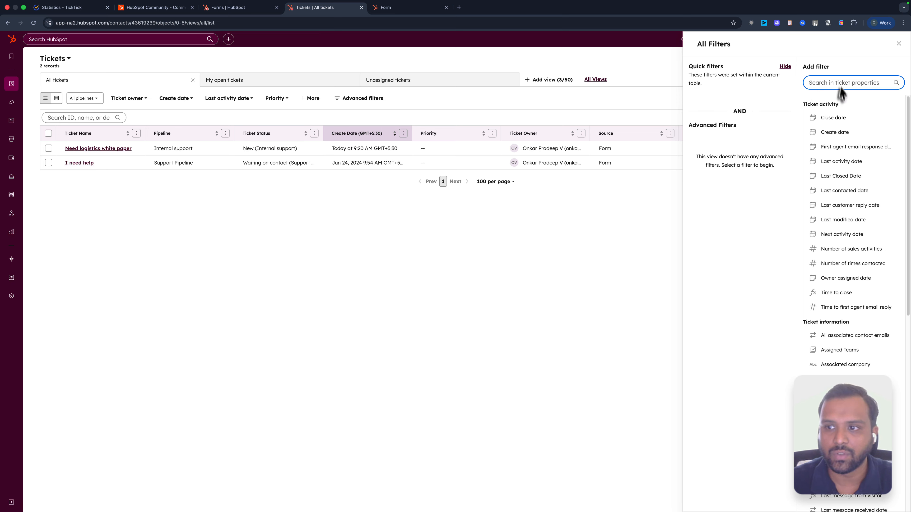
text(pipe)
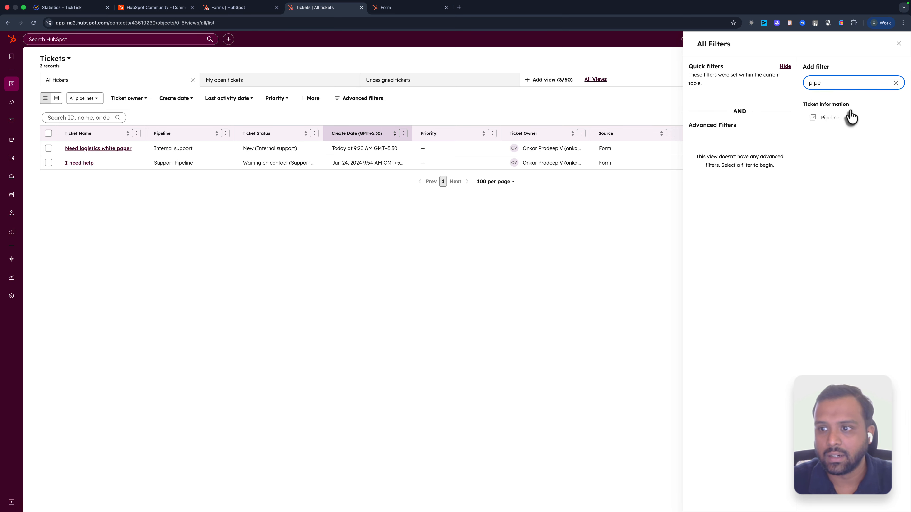
click(850, 116)
click(847, 117)
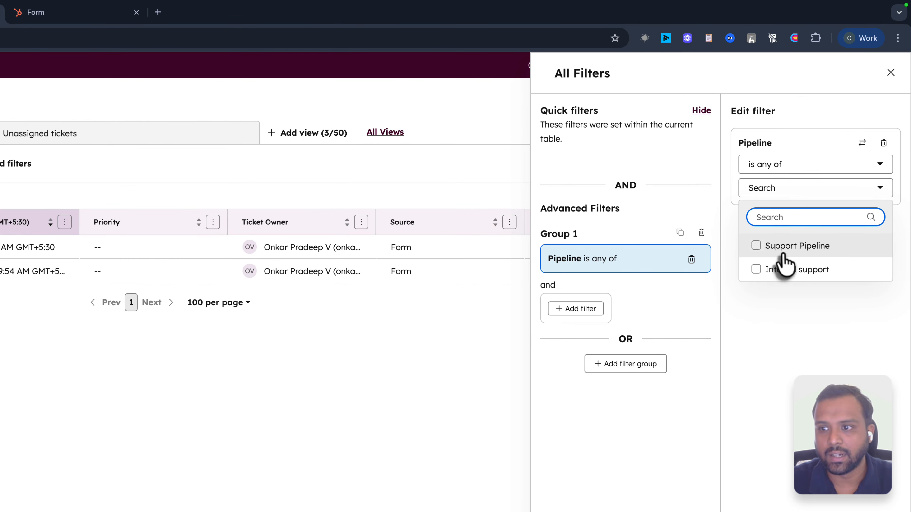
click(781, 271)
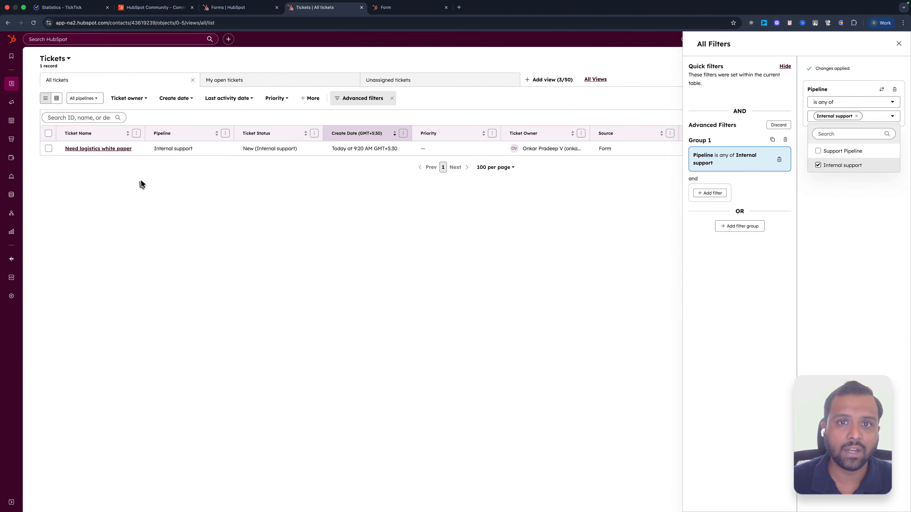
click(140, 179)
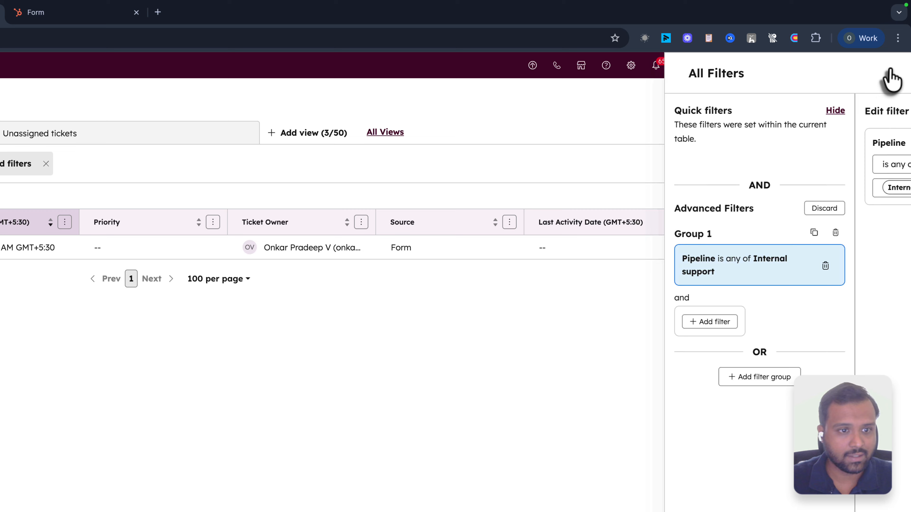
click(890, 72)
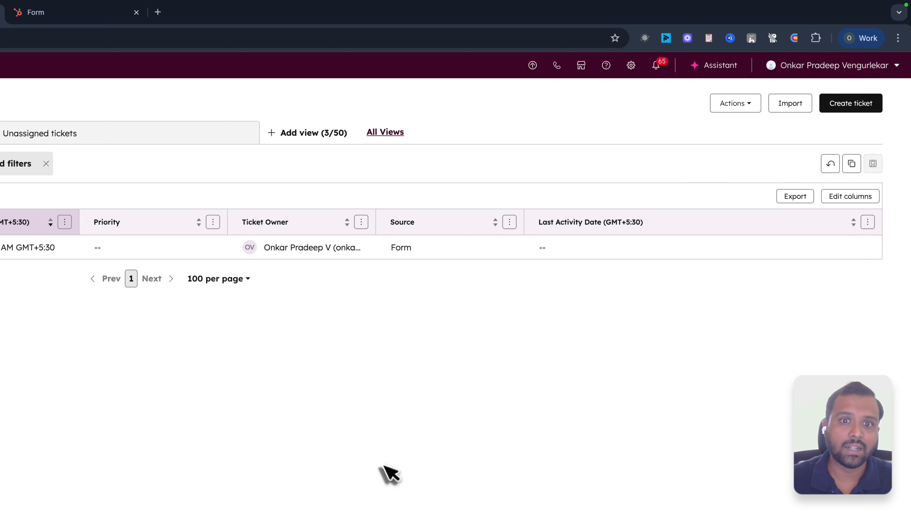